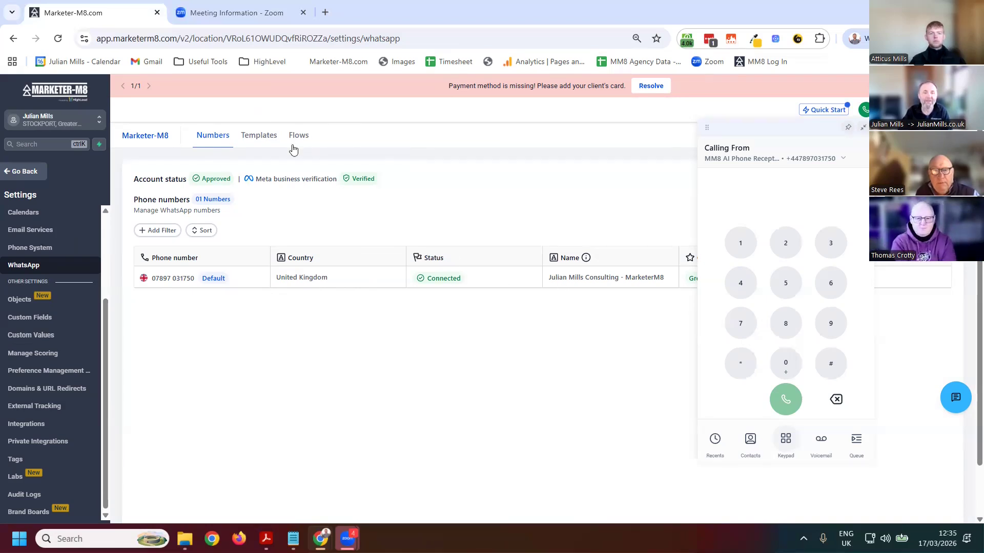
# Review the WhatsApp message templates and the appointment flows in the WhatsApp settings
pyautogui.click(254, 138)
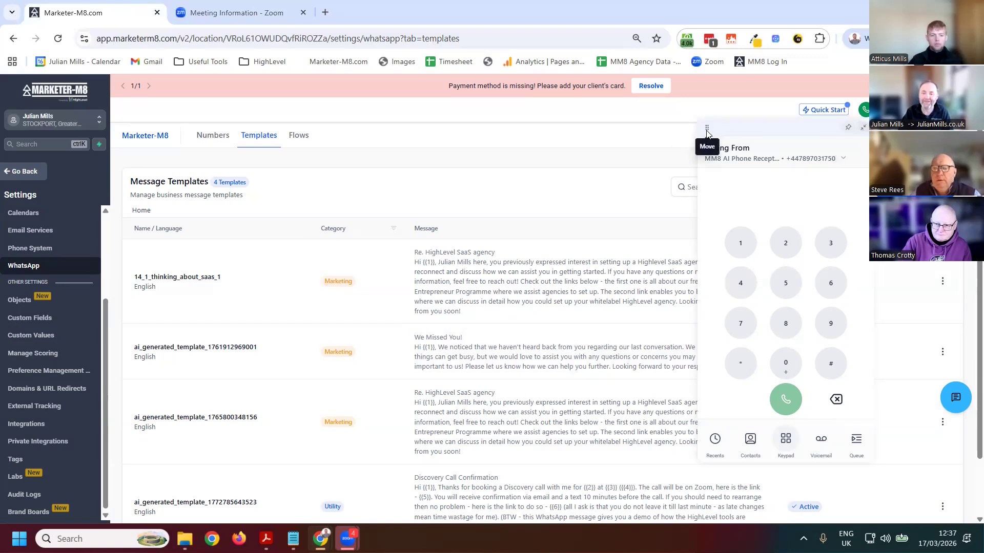
pyautogui.press('Escape')
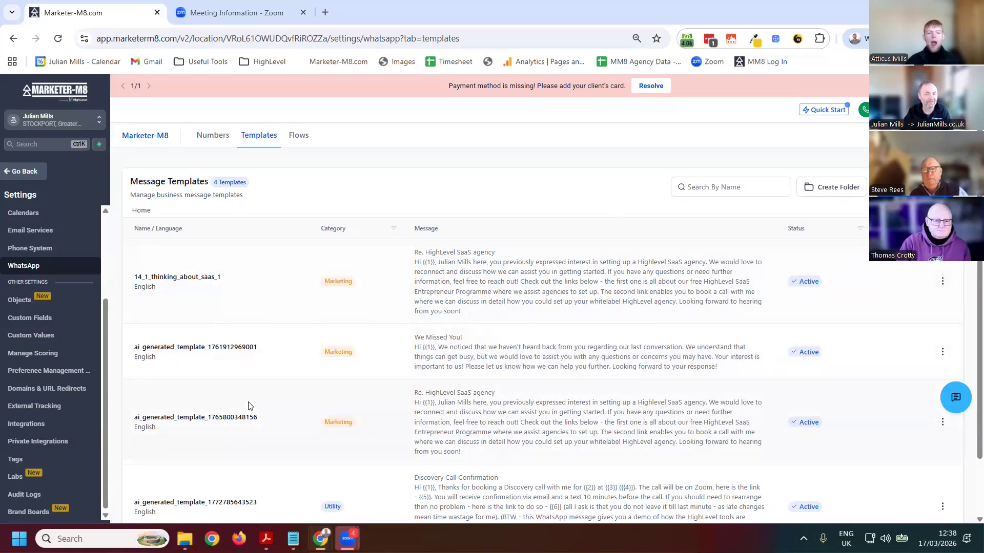
pyautogui.click(299, 141)
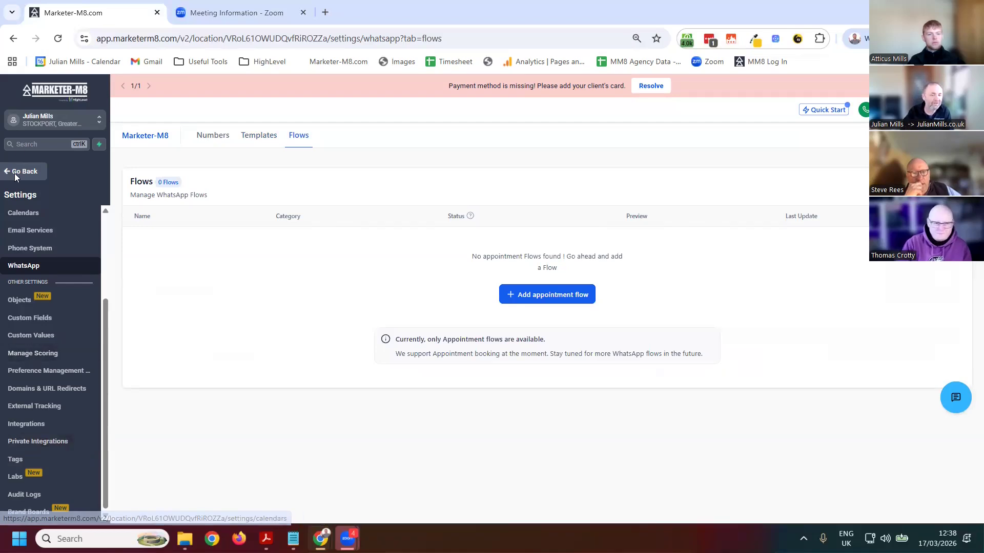
# Leave the settings for the contacts list and minimize the phone dialer covering it
pyautogui.click(51, 176)
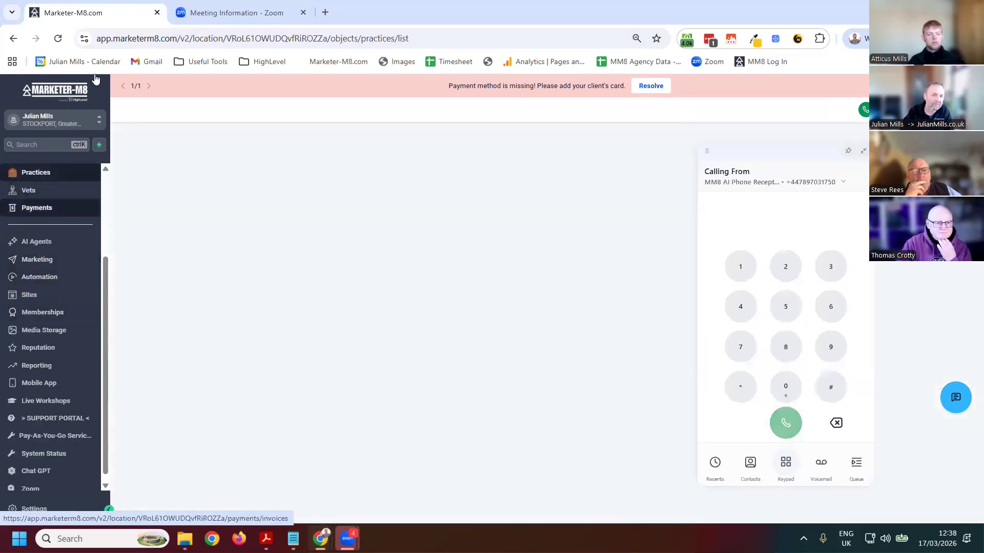
pyautogui.click(106, 182)
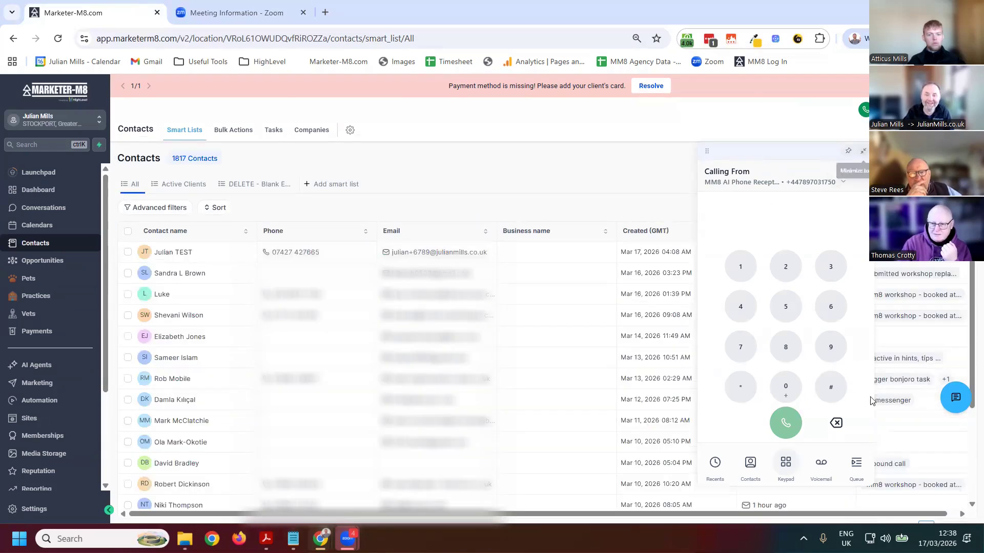
pyautogui.click(848, 150)
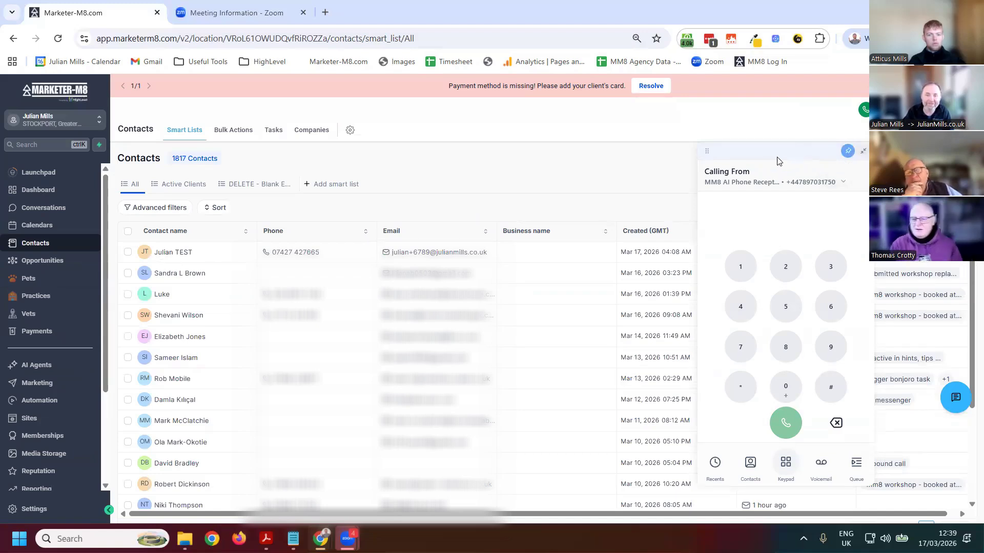
pyautogui.click(848, 151)
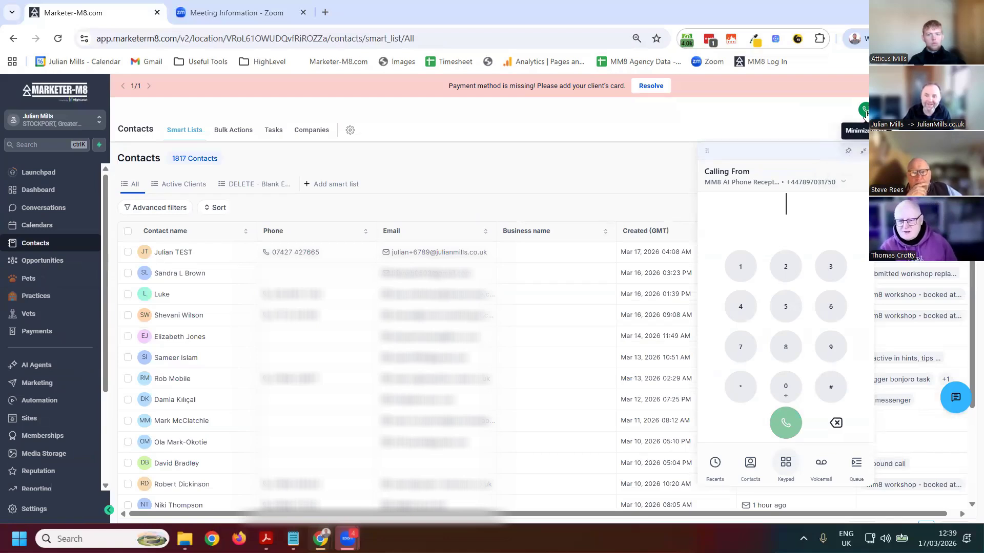
pyautogui.click(864, 150)
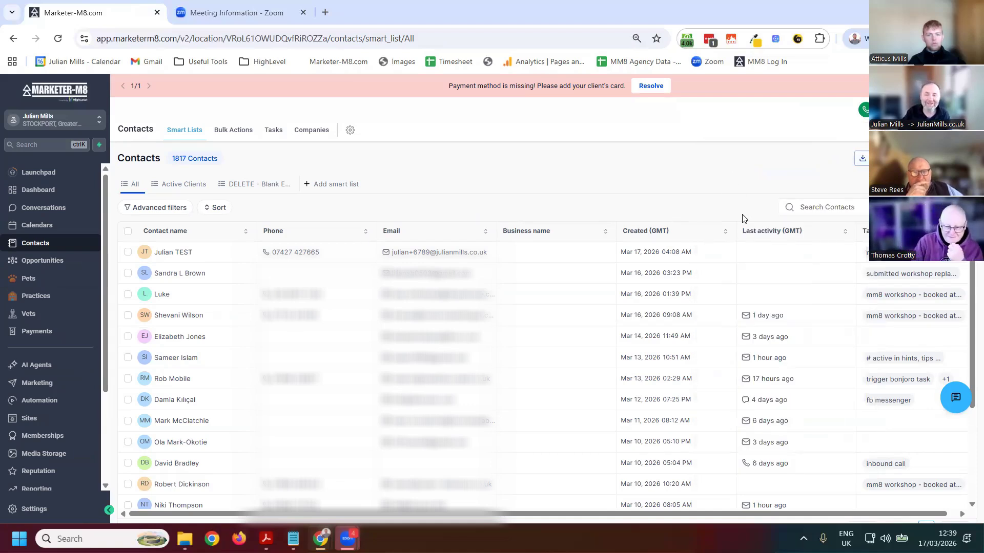
# Open the test contact's record and switch its message composer to WhatsApp
pyautogui.click(193, 254)
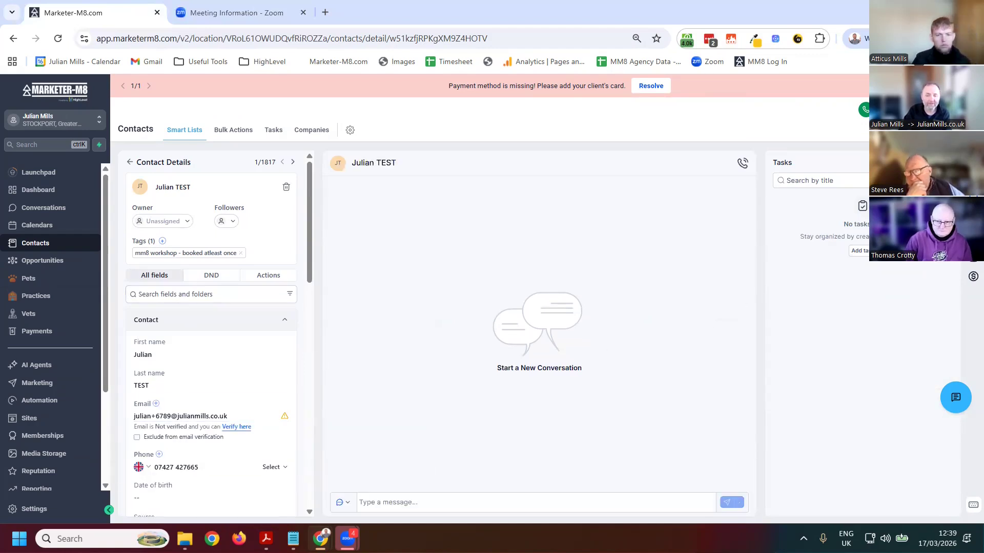
pyautogui.click(346, 505)
pyautogui.click(361, 449)
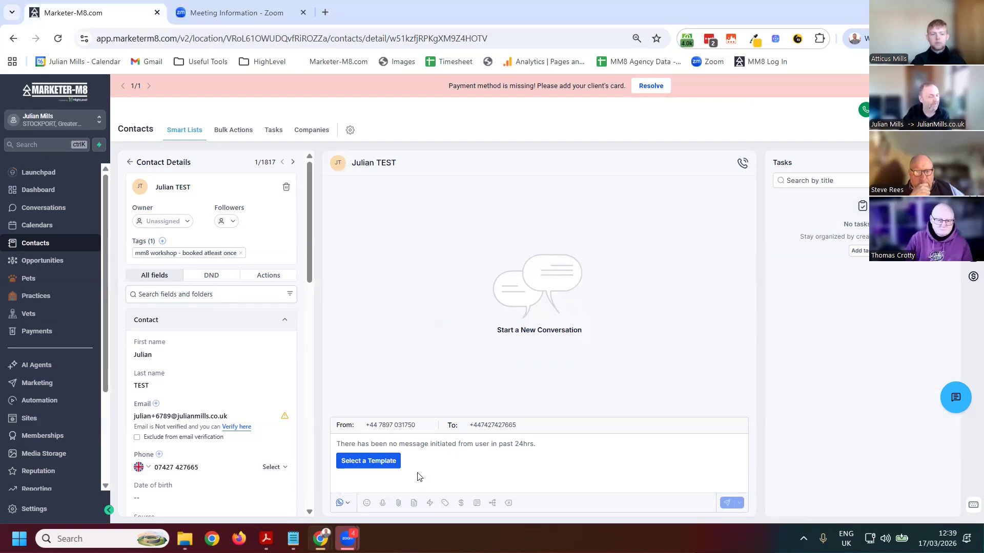
# Preview the 14_1_thinking_about_saas_1 marketing template for the contact's WhatsApp message and close it without sending
pyautogui.click(372, 465)
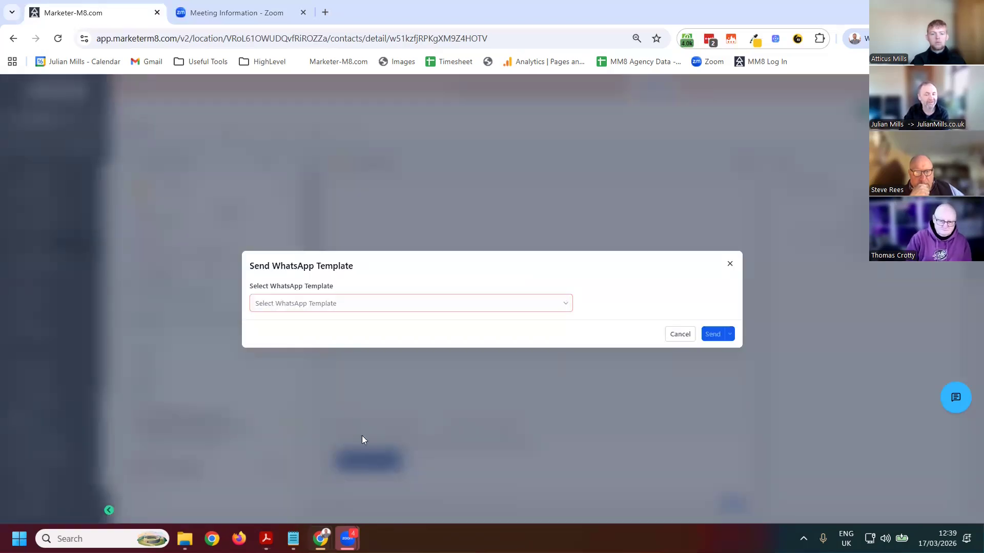
pyautogui.click(425, 306)
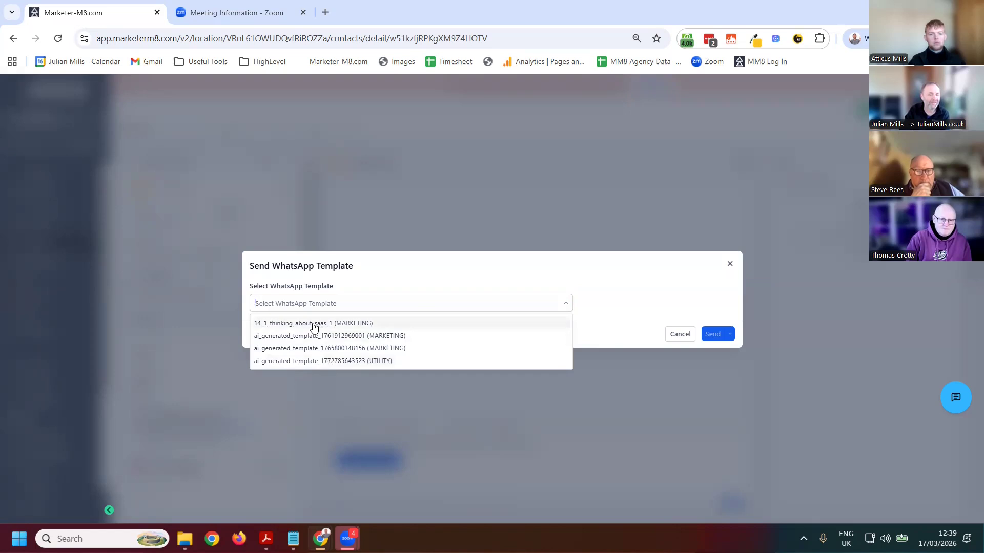
pyautogui.click(384, 323)
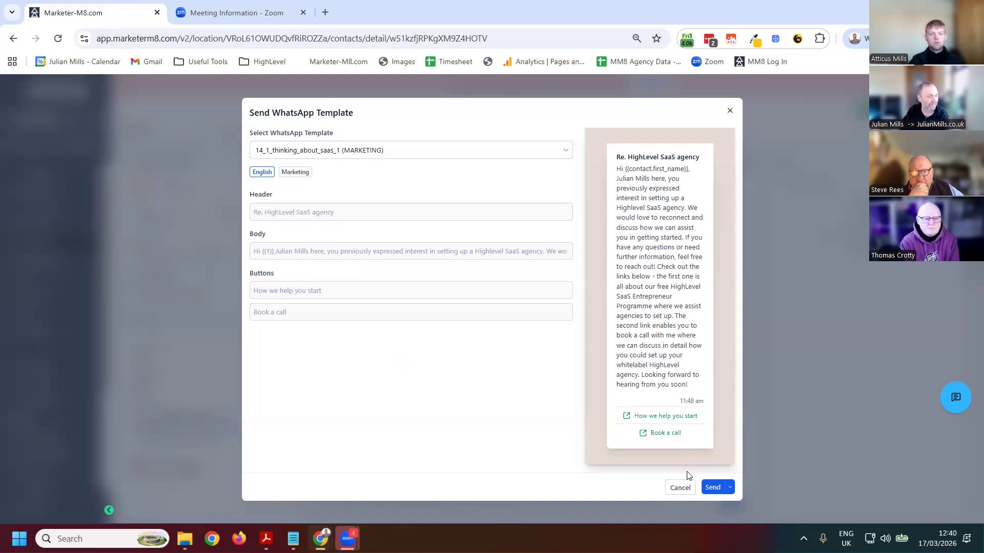
pyautogui.click(761, 154)
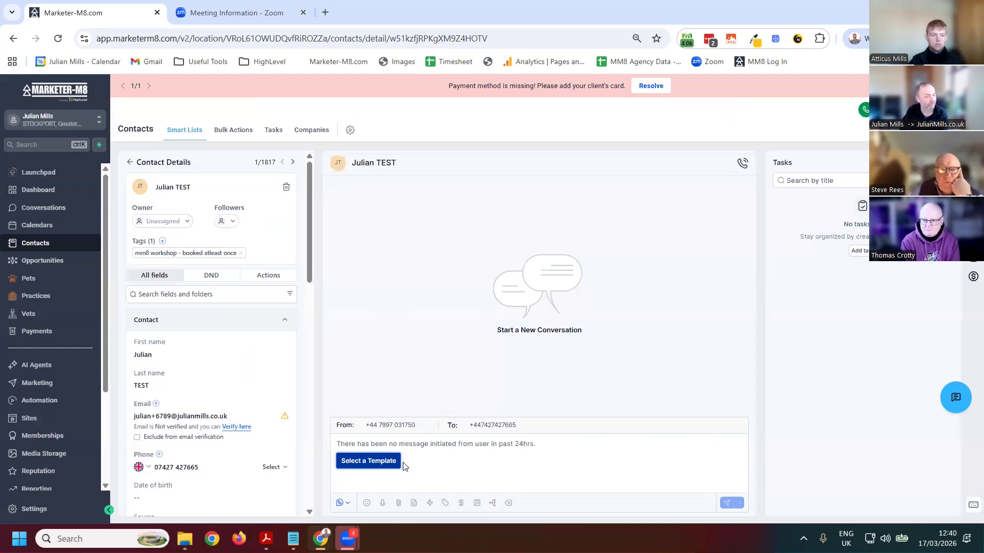
# Create a new automation workflow from scratch and give it a Customer Replied trigger
pyautogui.click(45, 405)
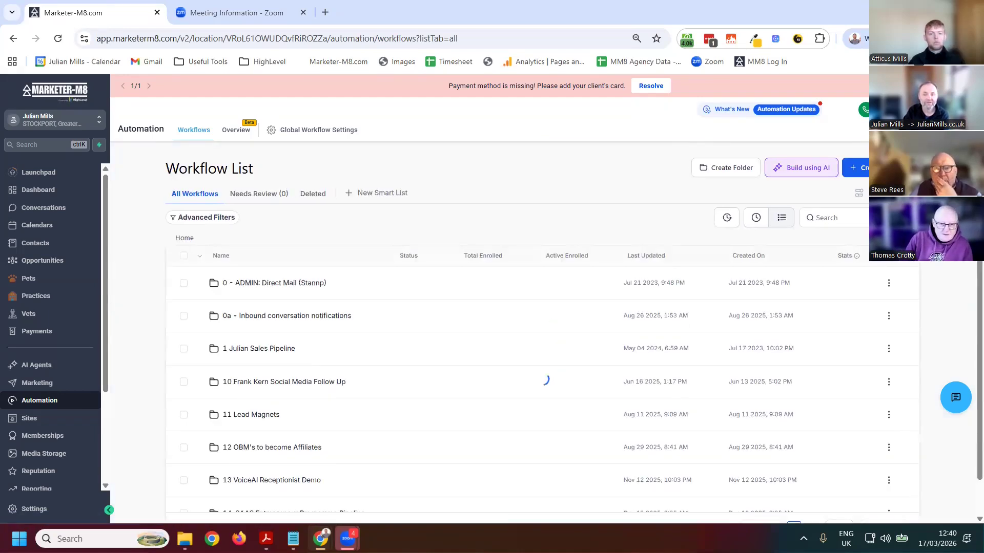
pyautogui.click(881, 168)
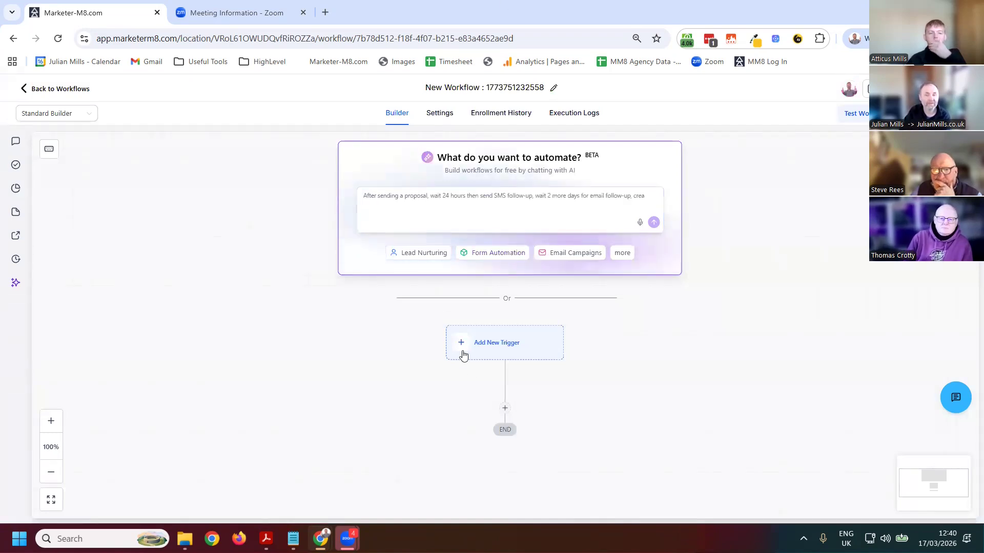
pyautogui.click(531, 340)
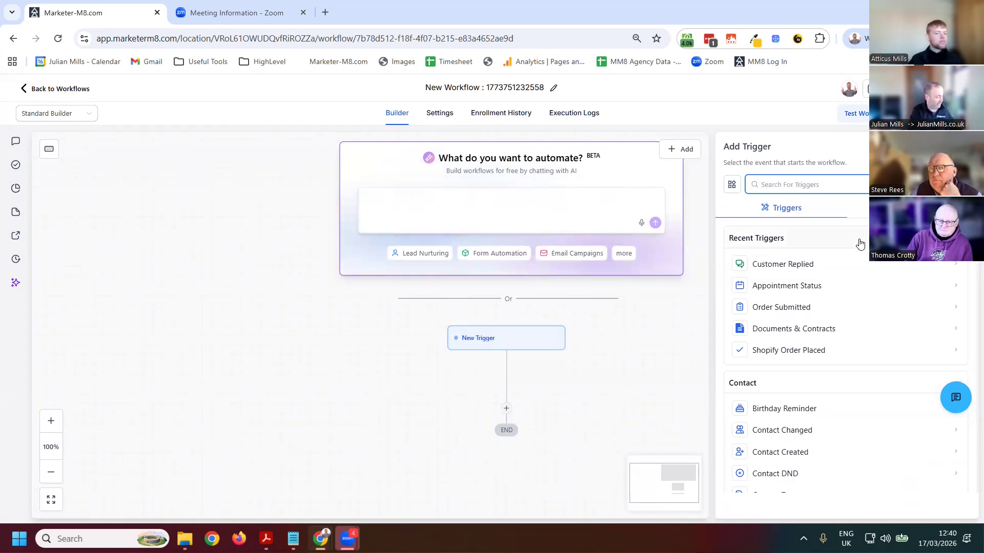
pyautogui.write('reply')
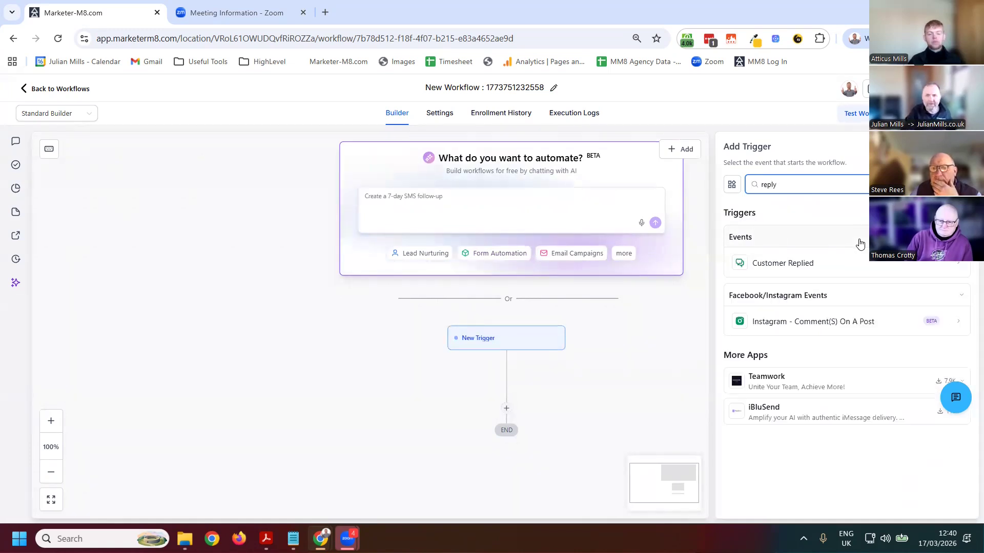
pyautogui.click(776, 263)
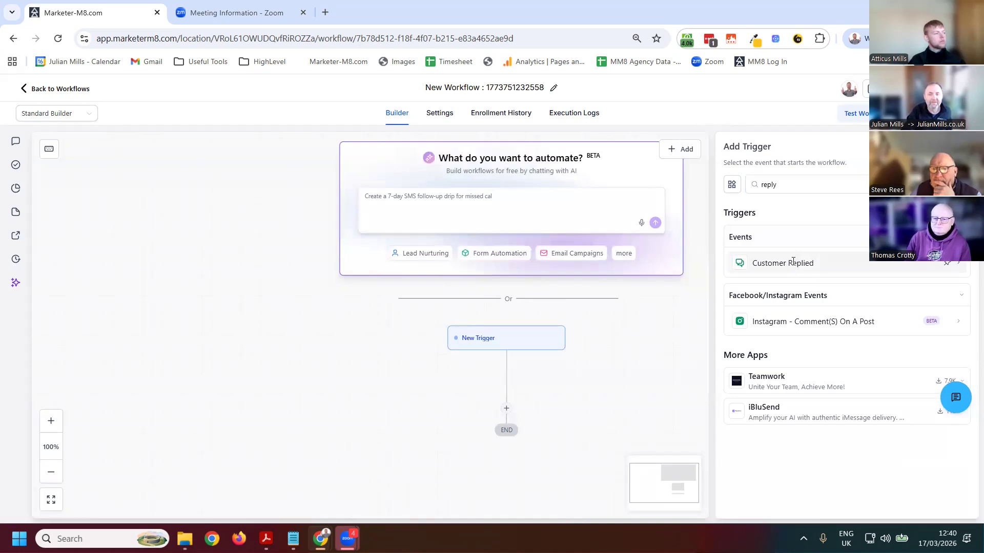
# Filter the Customer Replied trigger to the WhatsApp reply channel and save the trigger
pyautogui.click(569, 291)
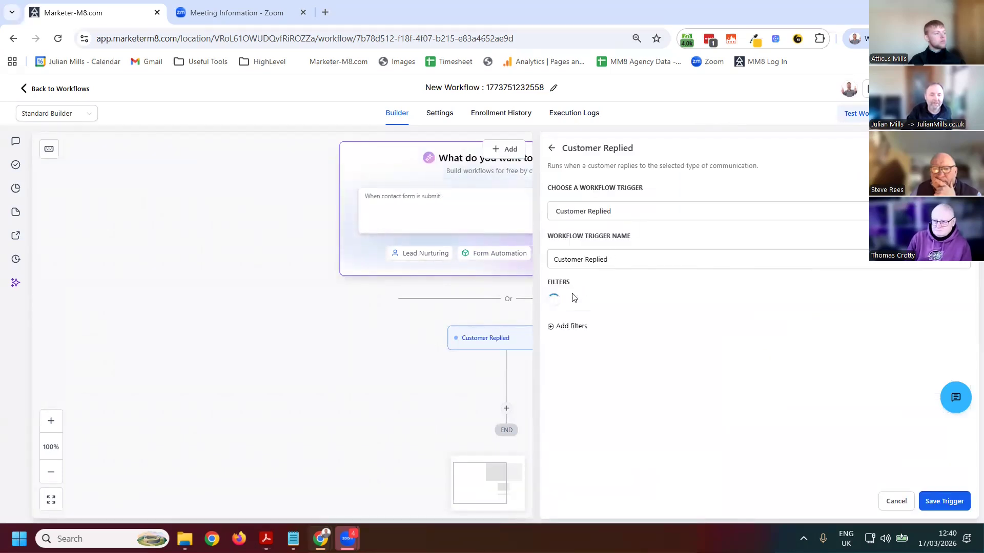
pyautogui.click(585, 307)
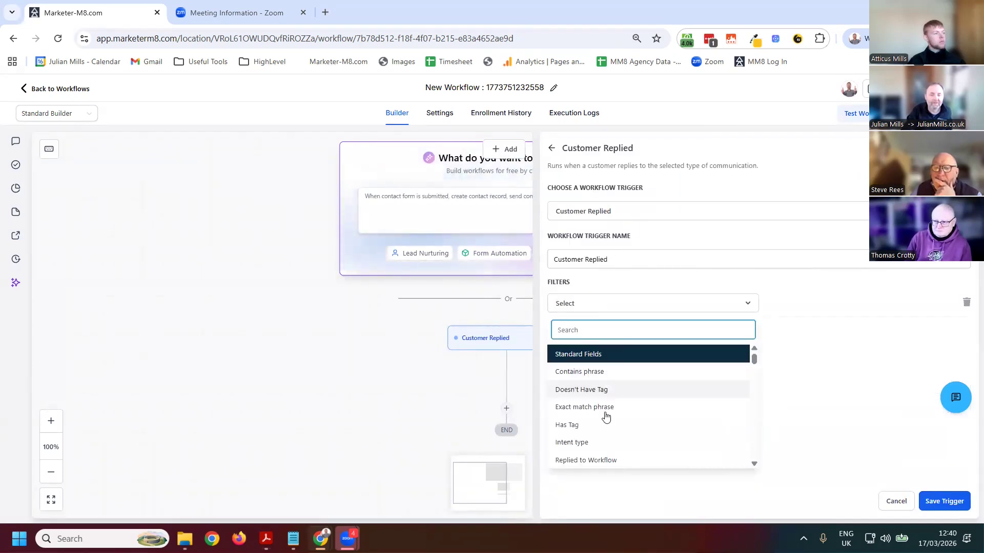
pyautogui.scroll(-3, 628, 436)
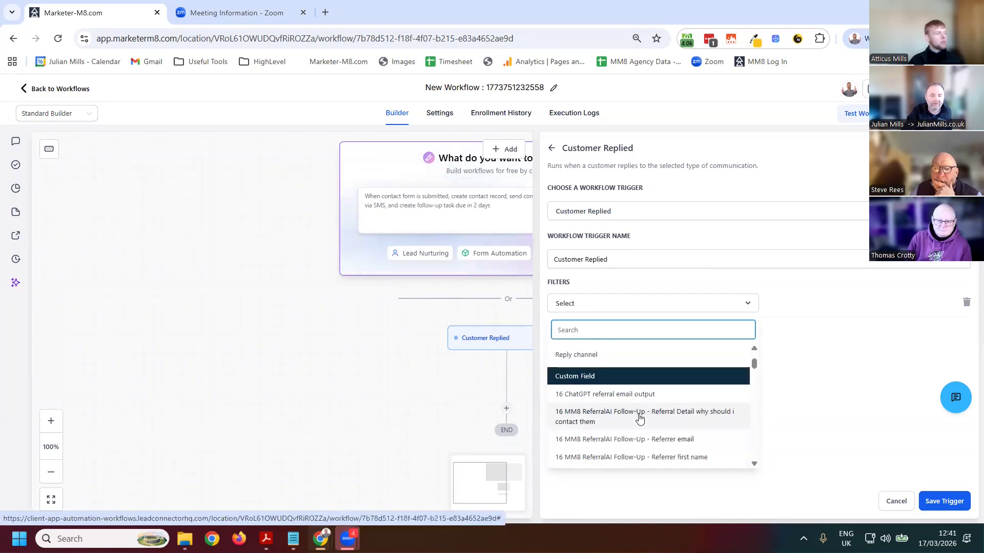
pyautogui.click(590, 354)
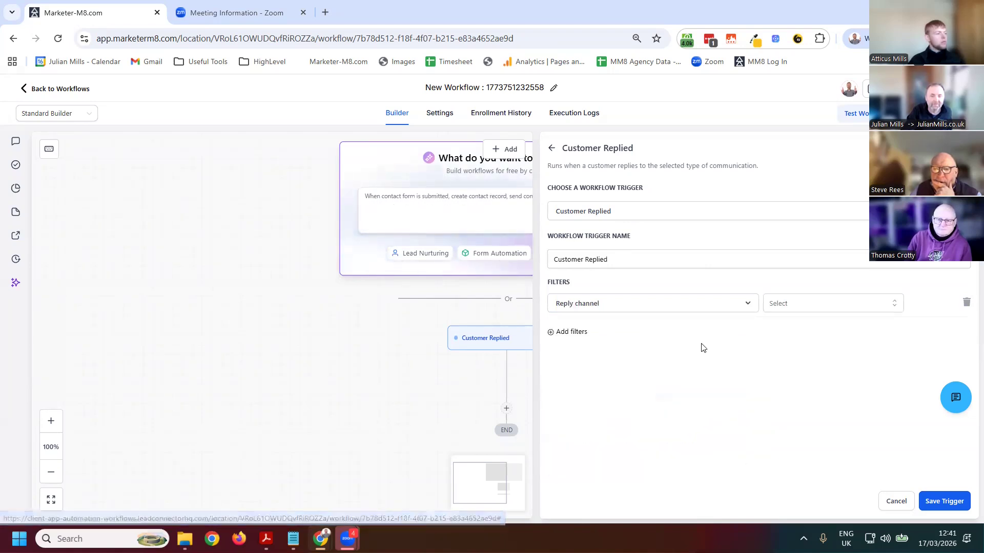
pyautogui.click(803, 308)
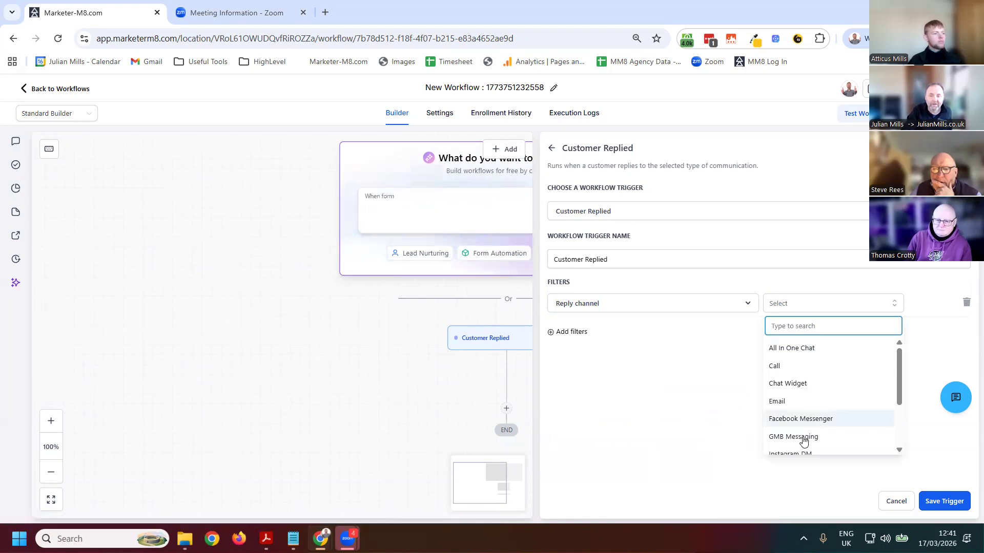
pyautogui.scroll(-3, 810, 430)
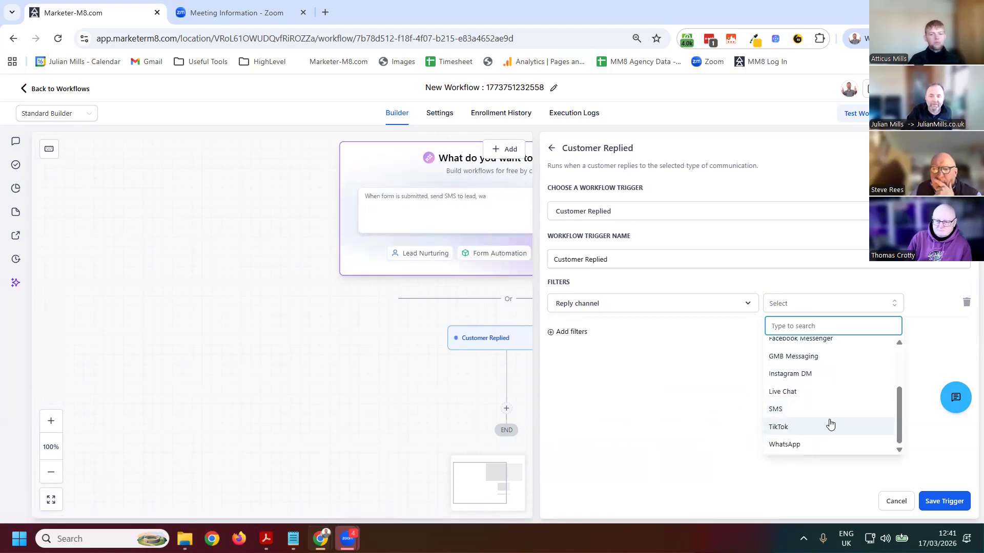
pyautogui.click(807, 446)
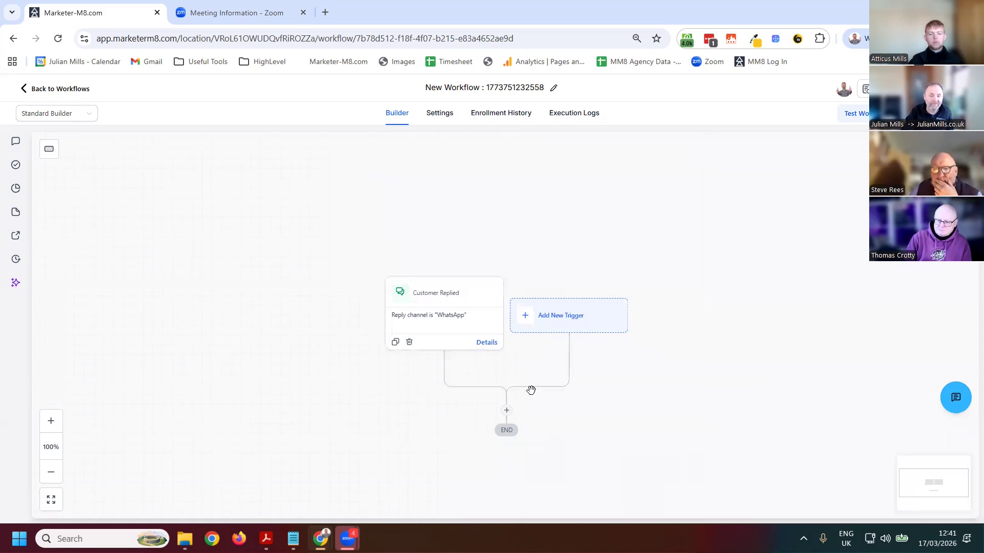
pyautogui.click(506, 411)
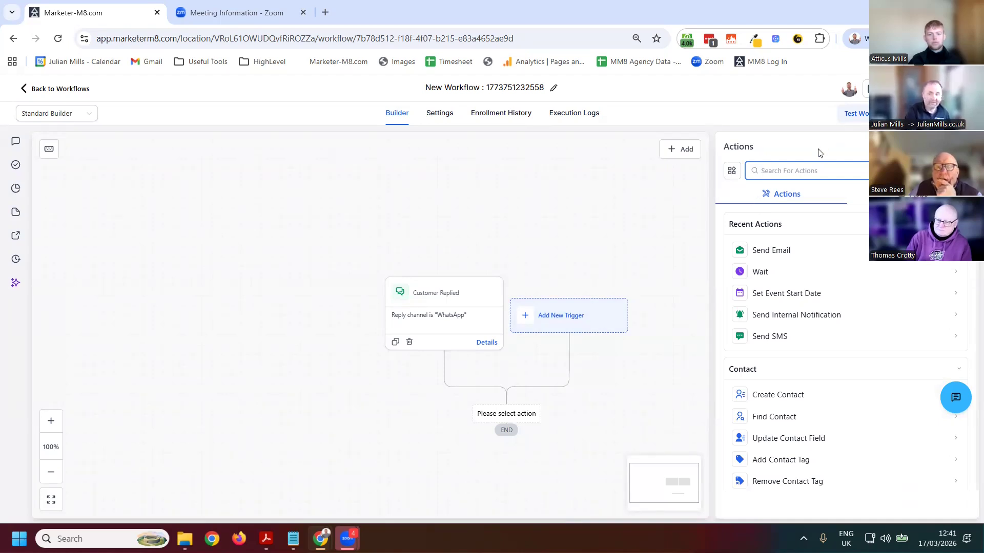
pyautogui.write('inrt')
pyautogui.press('F11')
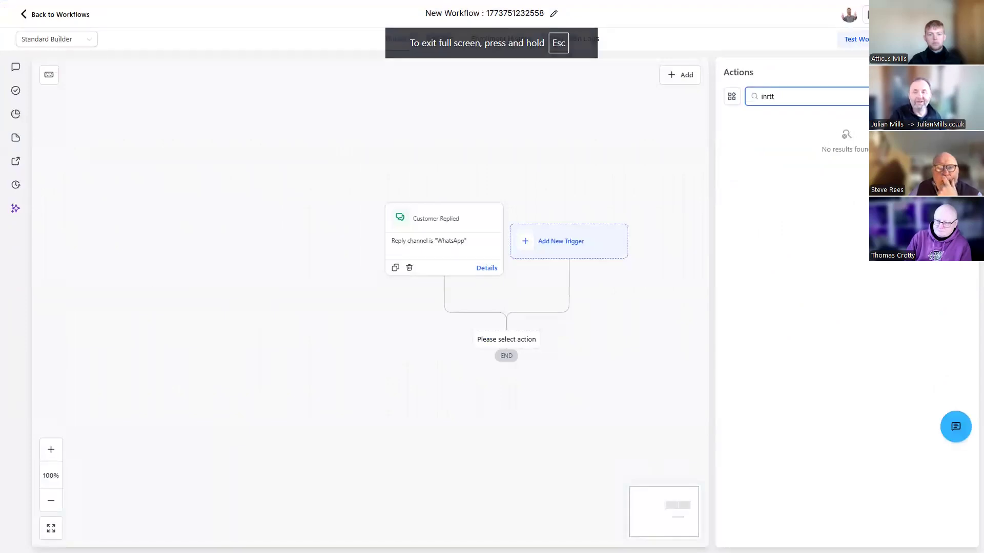
pyautogui.click(609, 119)
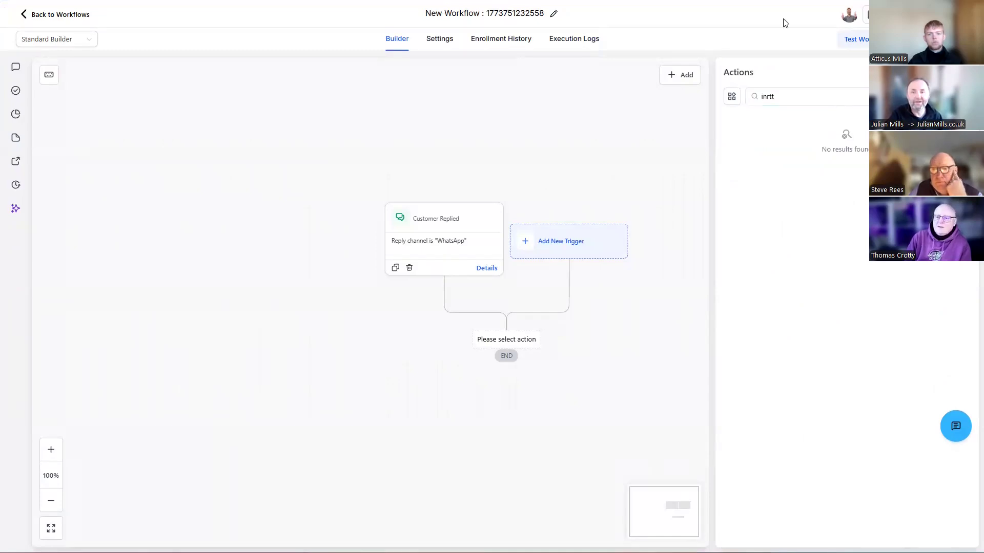
pyautogui.press('F11')
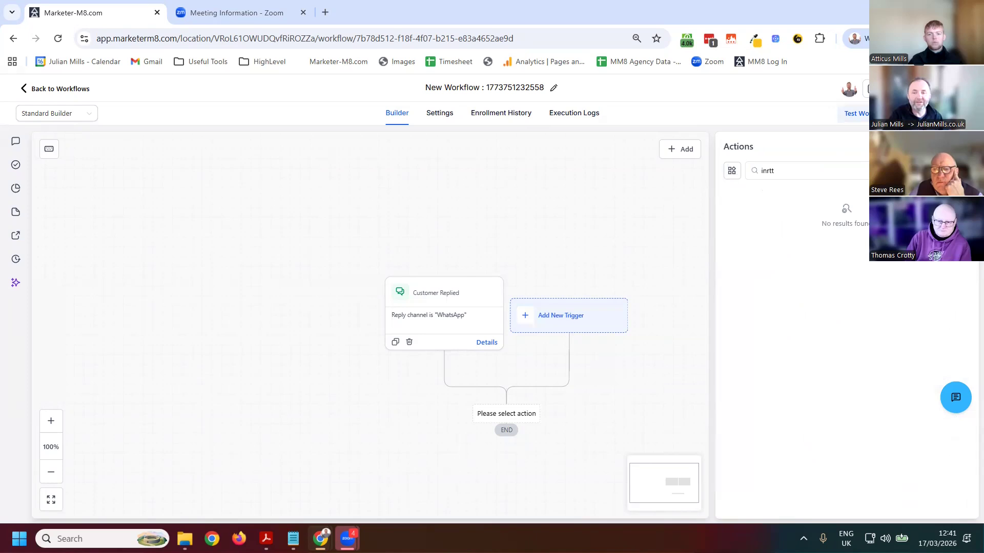
pyautogui.click(967, 147)
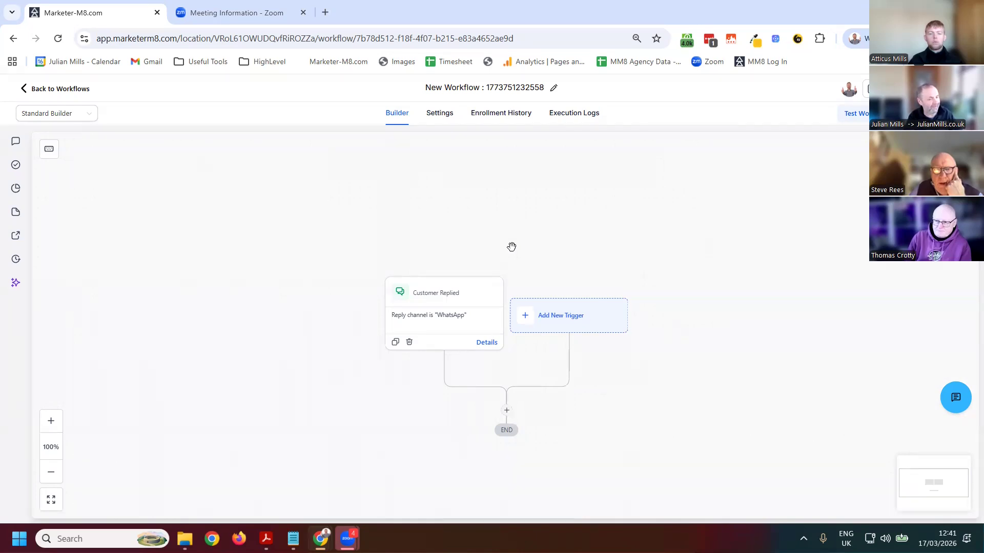
# Add an Internal Notification action after the Customer Replied trigger and set its notification type to Notification
pyautogui.click(506, 411)
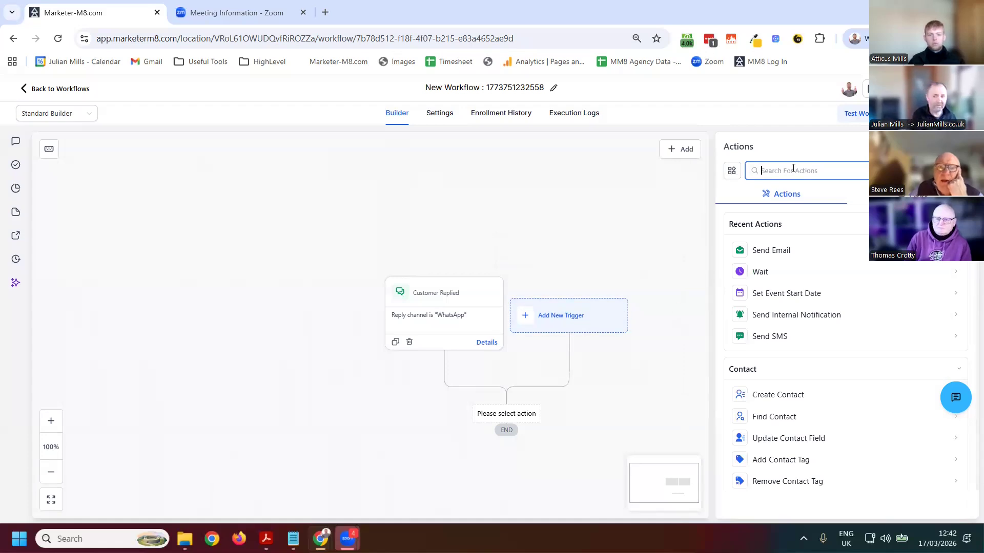
pyautogui.write('inter')
pyautogui.click(800, 251)
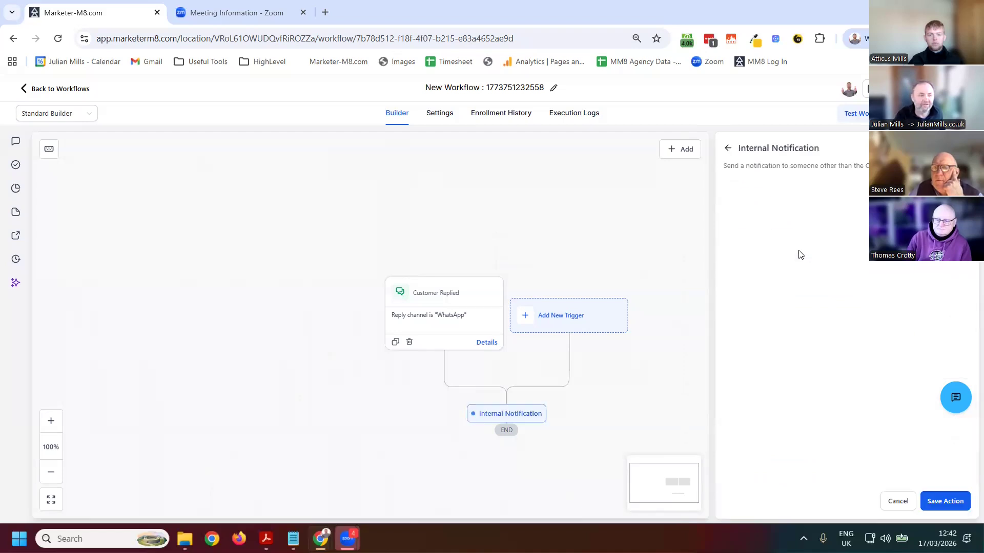
pyautogui.click(790, 254)
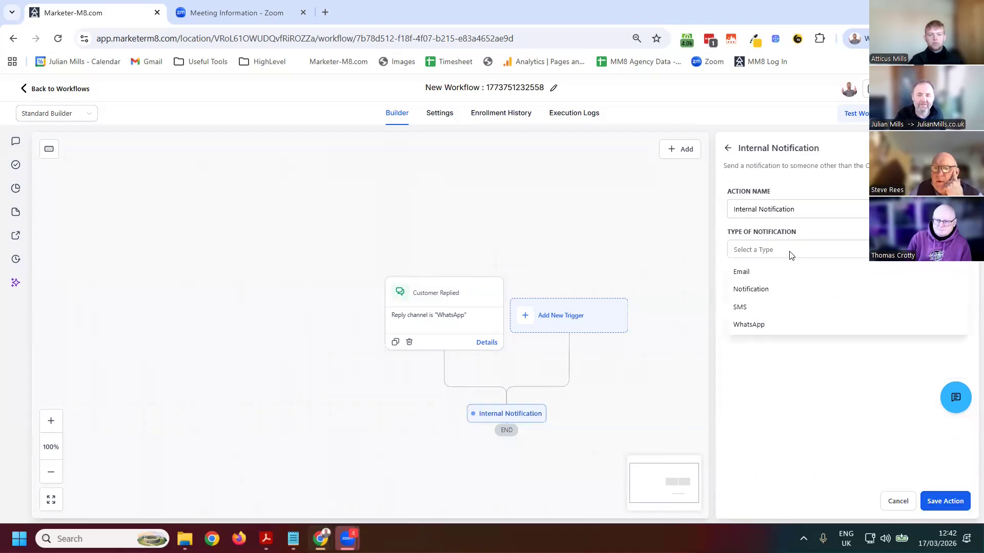
pyautogui.click(762, 288)
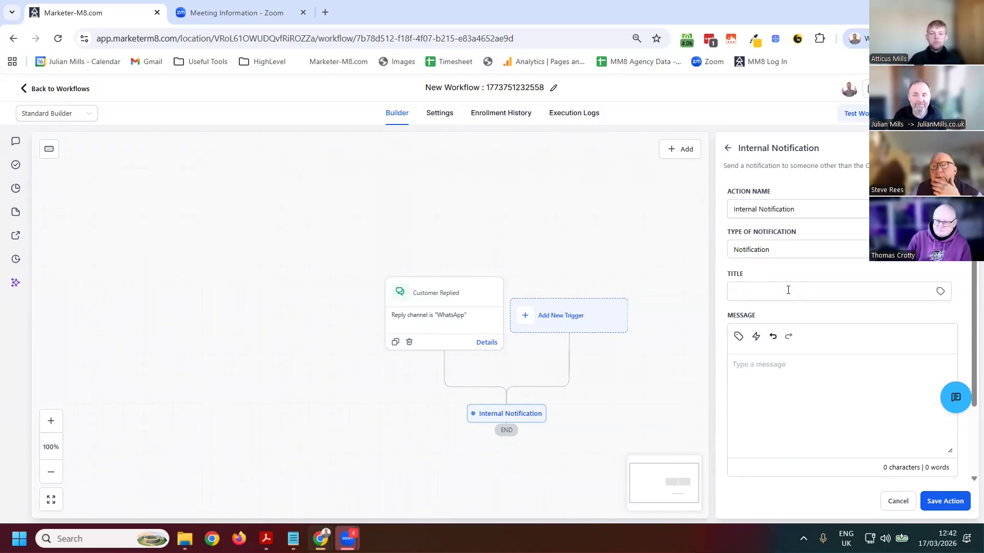
# Title the notification "WhatsApp message from" followed by the contact's full-name custom value, {{contact.name}}
pyautogui.click(883, 289)
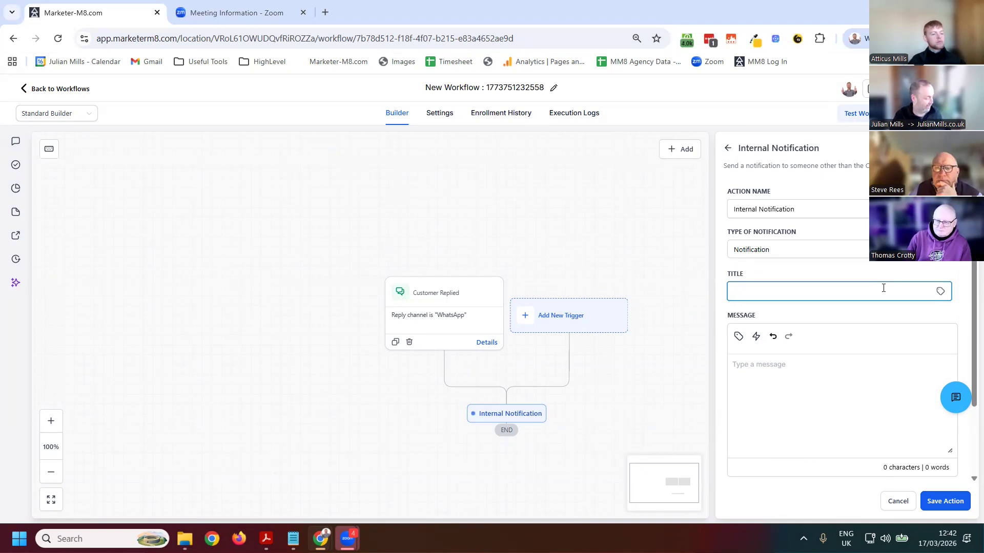
pyautogui.write('WhatsApp message from')
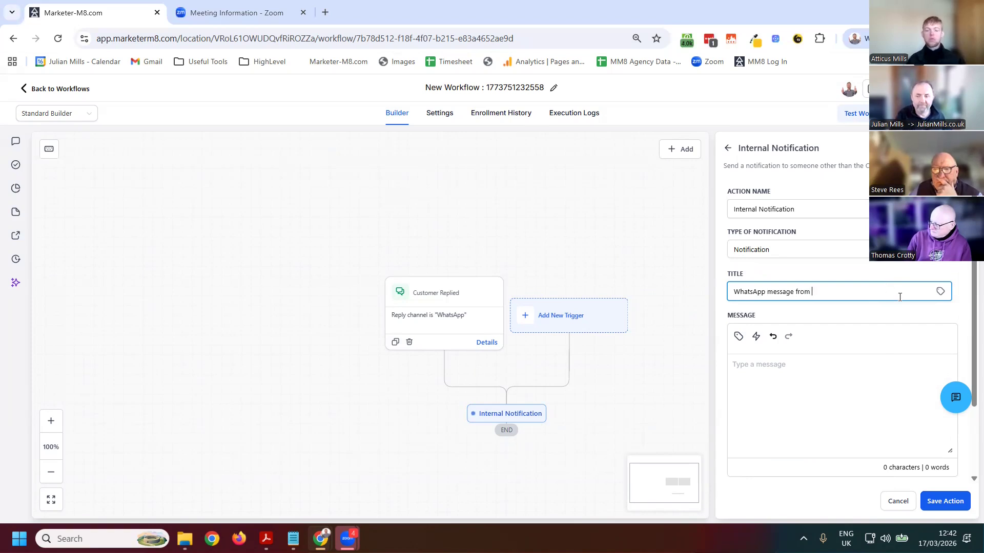
pyautogui.click(940, 292)
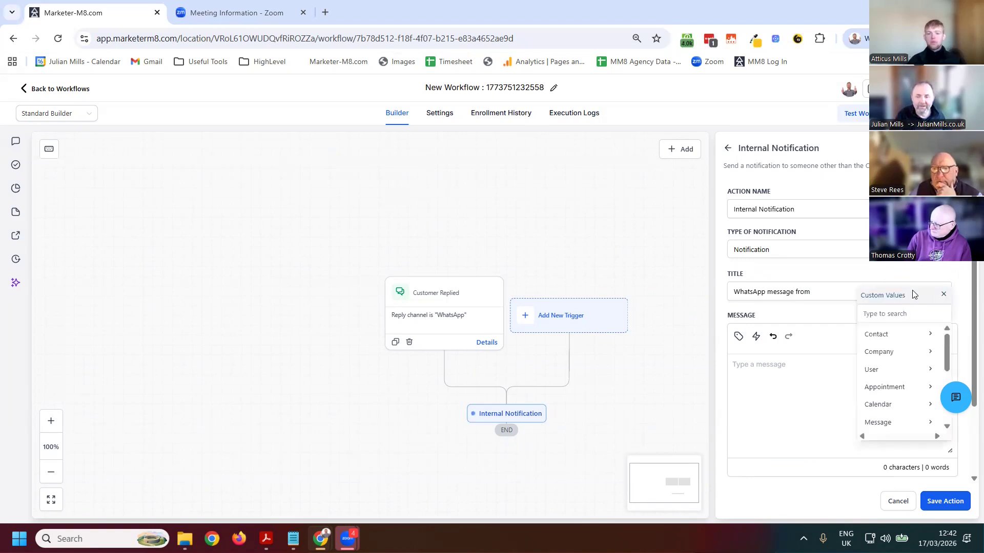
pyautogui.click(879, 341)
pyautogui.click(886, 334)
# Insert the Message Body custom value, {{message.body}}, as the notification's message
pyautogui.click(788, 384)
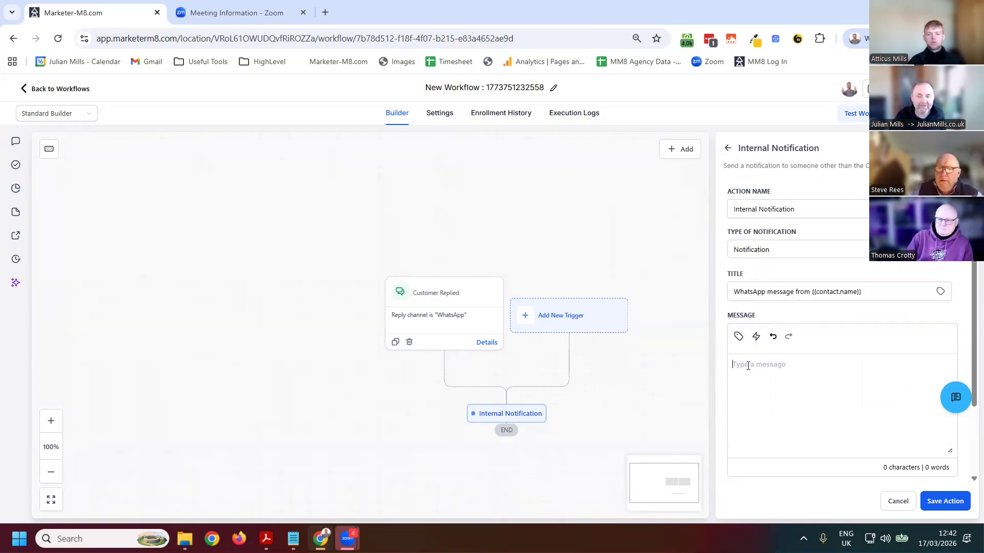
pyautogui.click(739, 336)
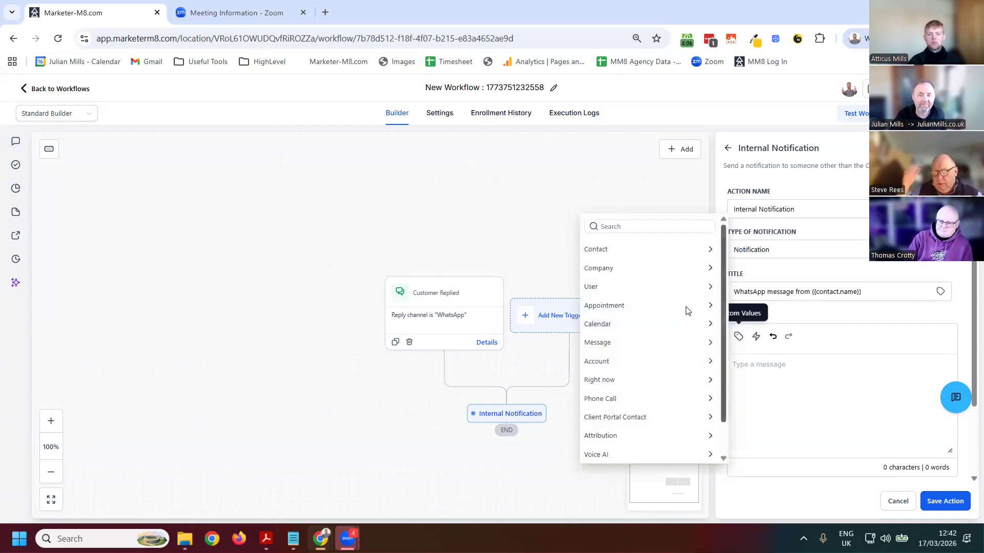
pyautogui.click(603, 346)
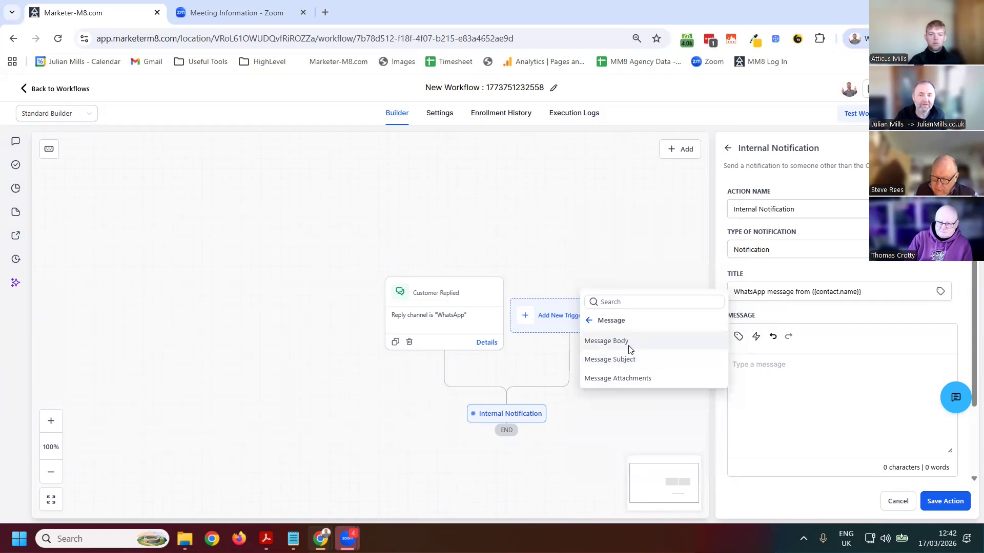
pyautogui.click(606, 342)
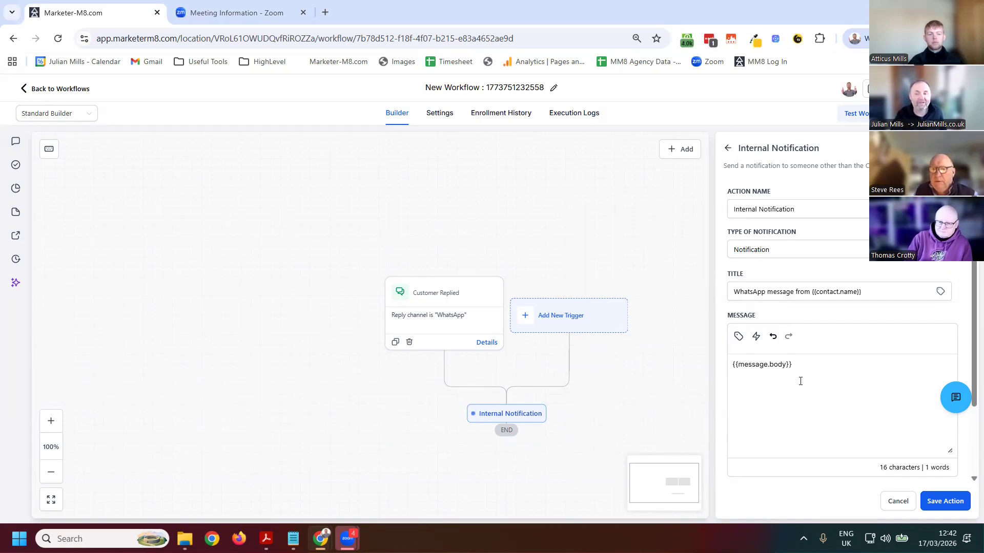
pyautogui.click(739, 427)
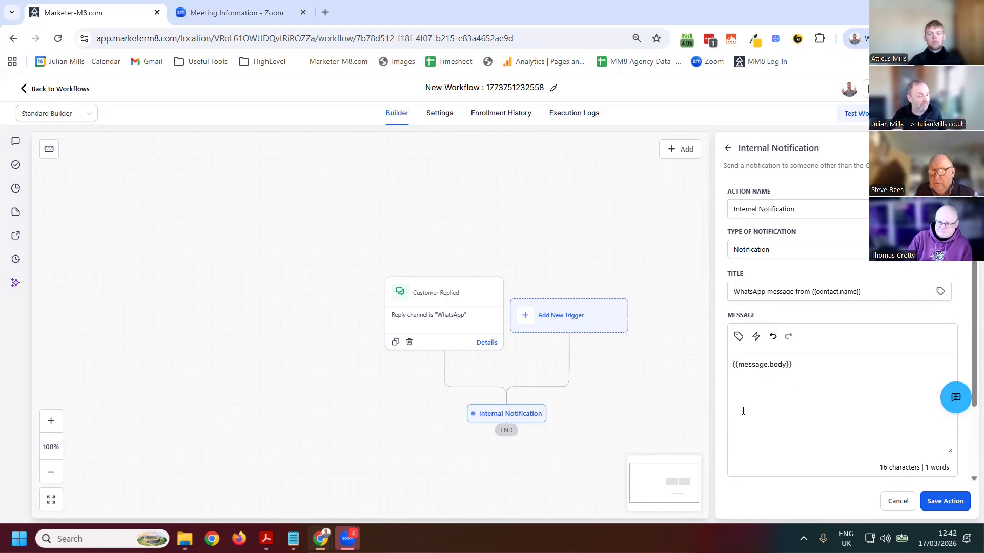
# Set the notification's redirect page to Conversation
pyautogui.scroll(-2, 778, 443)
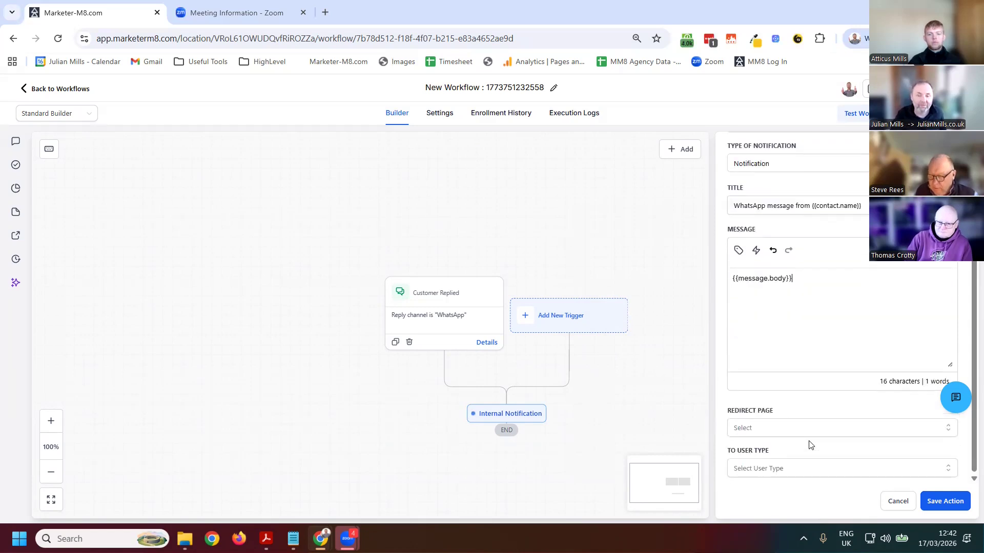
pyautogui.click(781, 427)
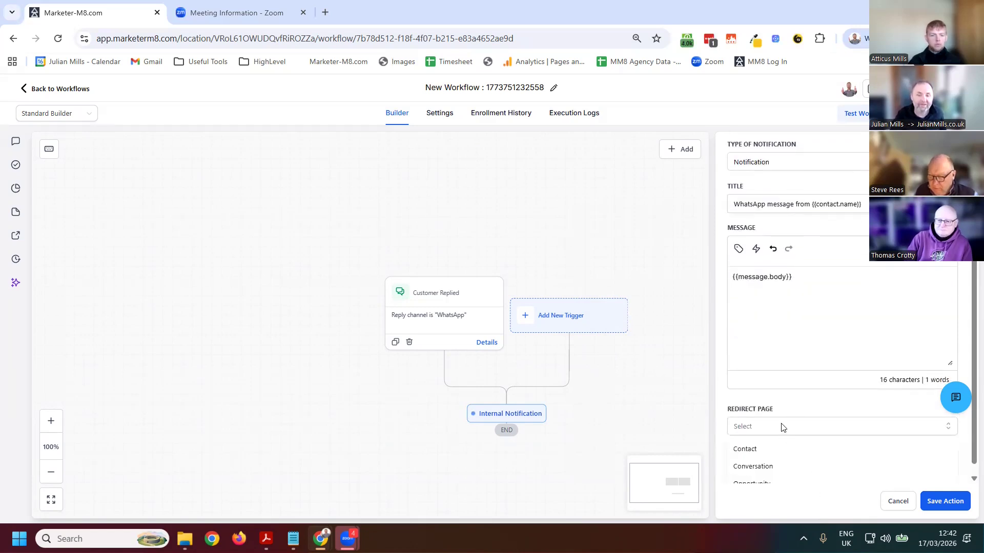
pyautogui.click(766, 466)
pyautogui.scroll(-2, 694, 379)
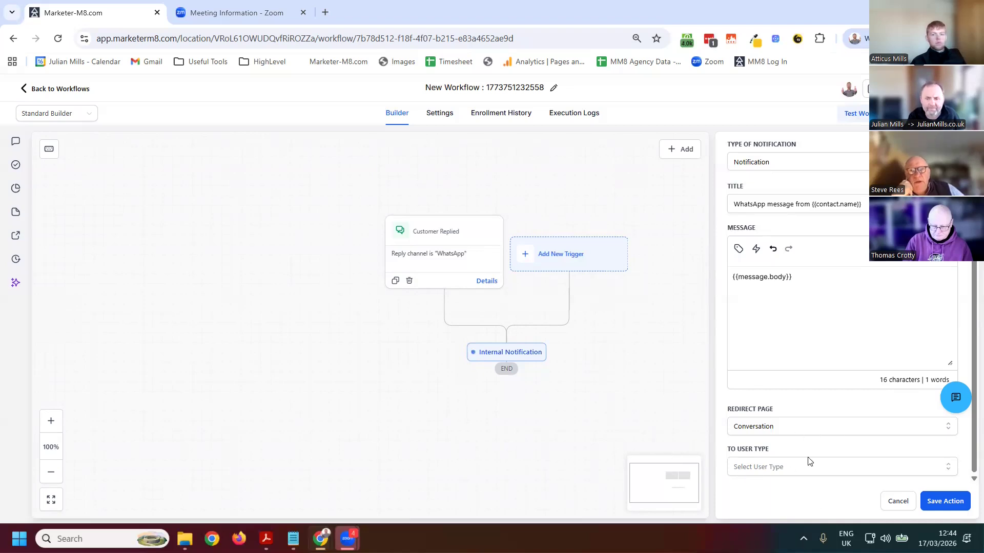
# Set the notification's recipient user type to All Users and save the action
pyautogui.scroll(-1, 862, 410)
pyautogui.click(863, 413)
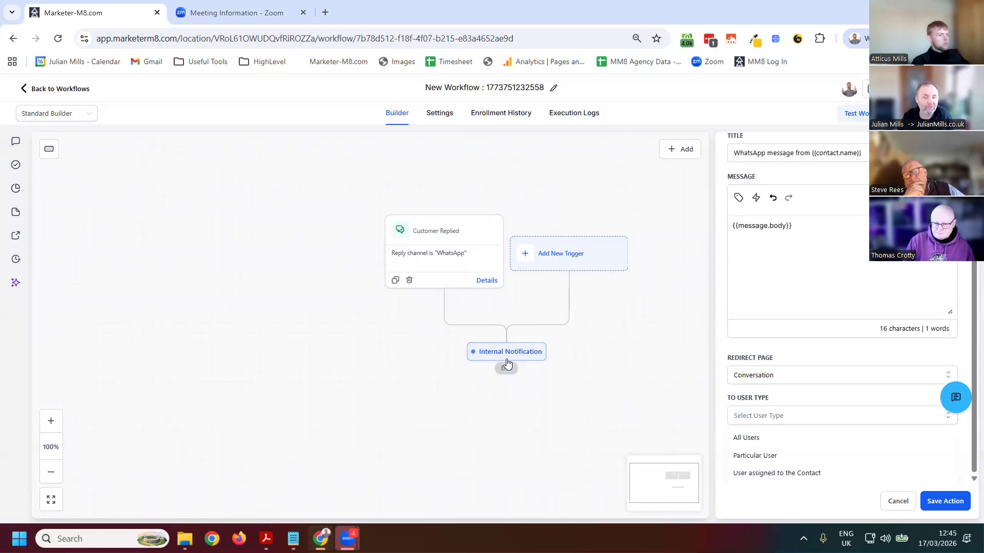
pyautogui.click(945, 501)
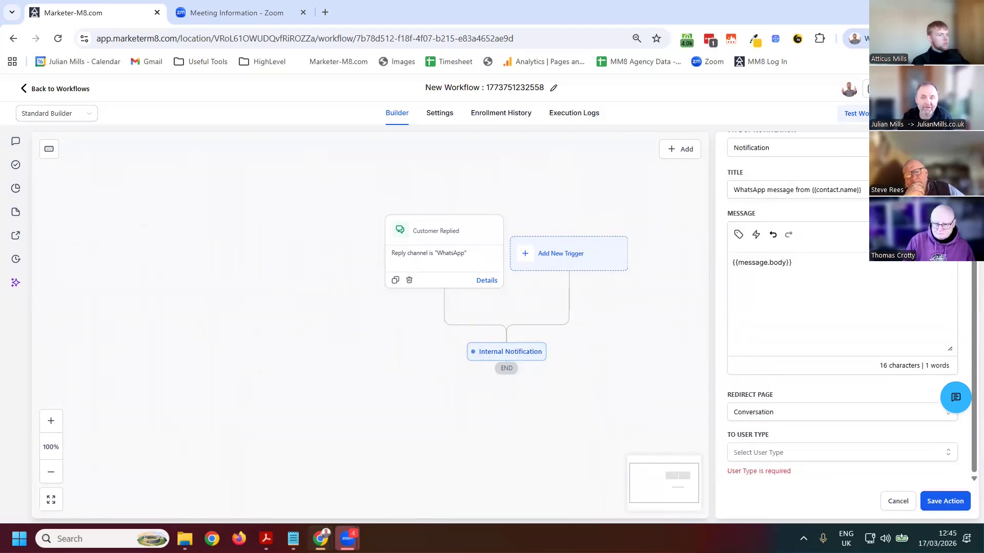
pyautogui.click(775, 452)
pyautogui.click(764, 476)
pyautogui.click(948, 501)
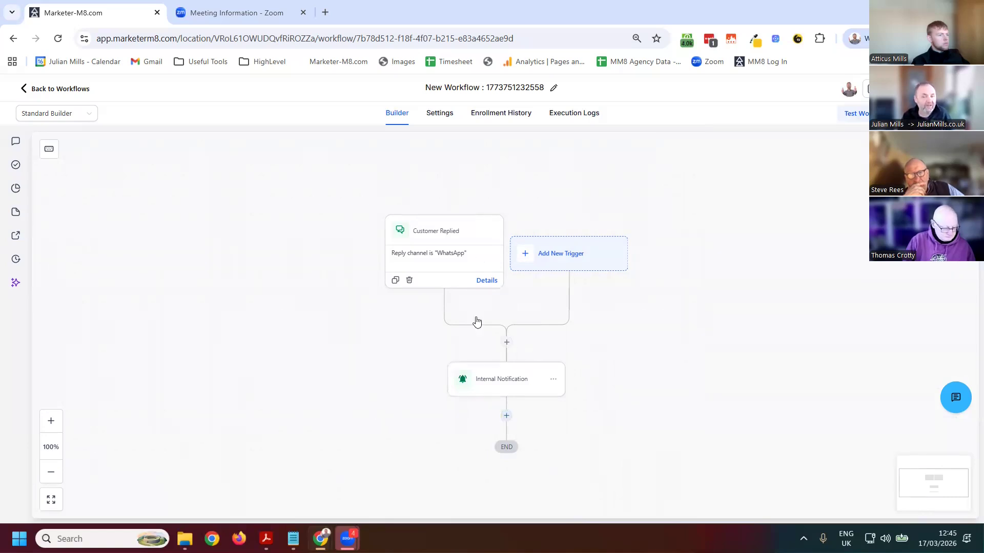
# Add a WhatsApp action below the Internal Notification using the 14_1_thinking_about_saas_1 marketing template, and save it
pyautogui.click(506, 417)
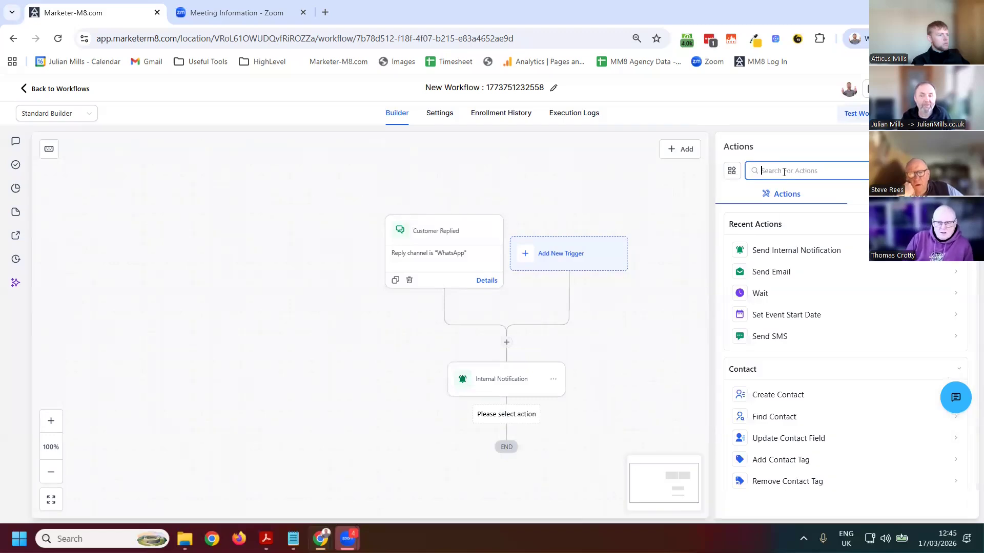
pyautogui.write('whatsa')
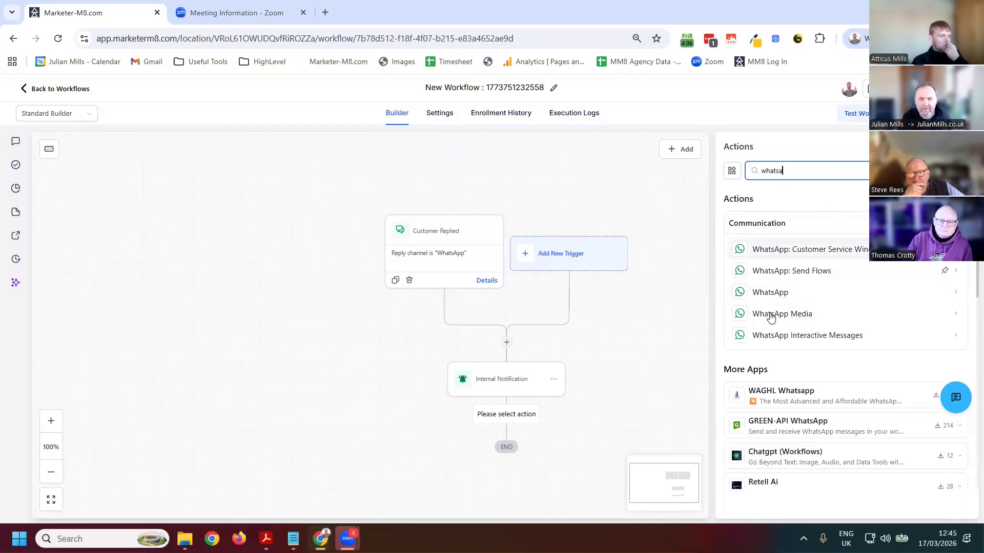
pyautogui.click(772, 293)
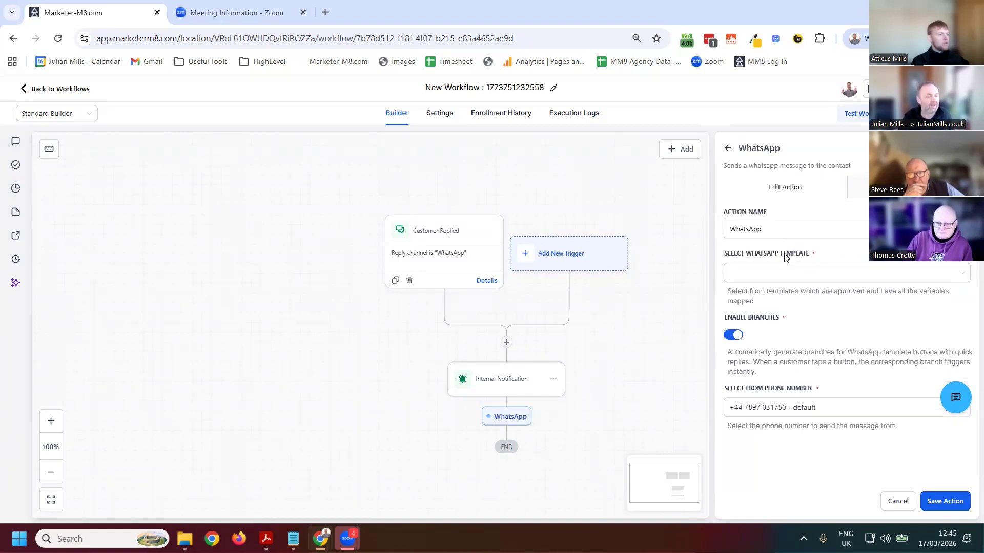
pyautogui.click(793, 282)
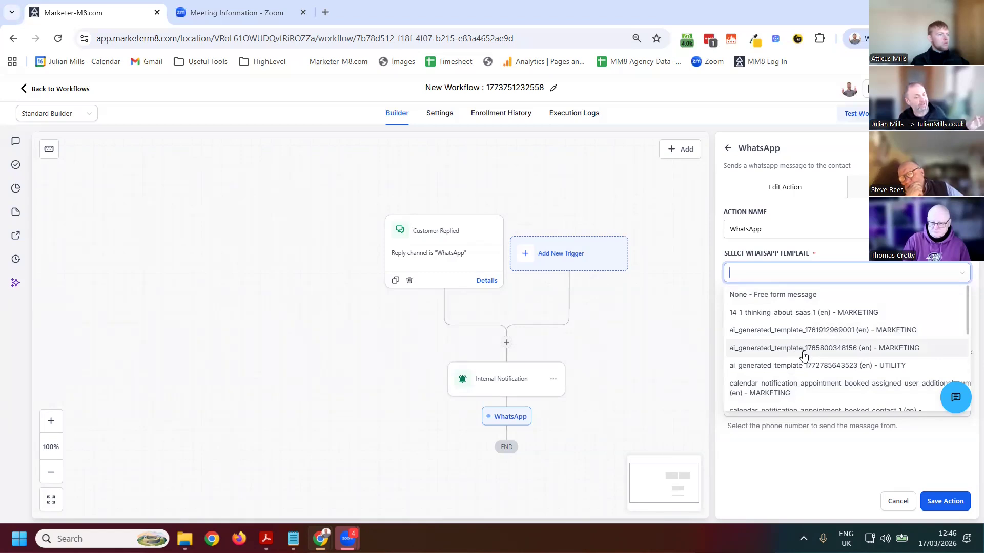
pyautogui.click(813, 314)
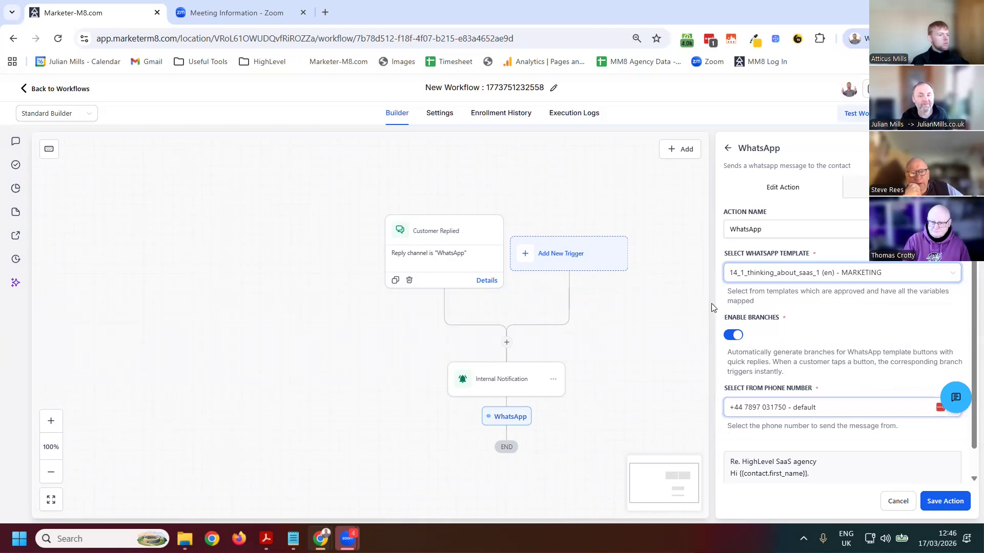
pyautogui.click(949, 501)
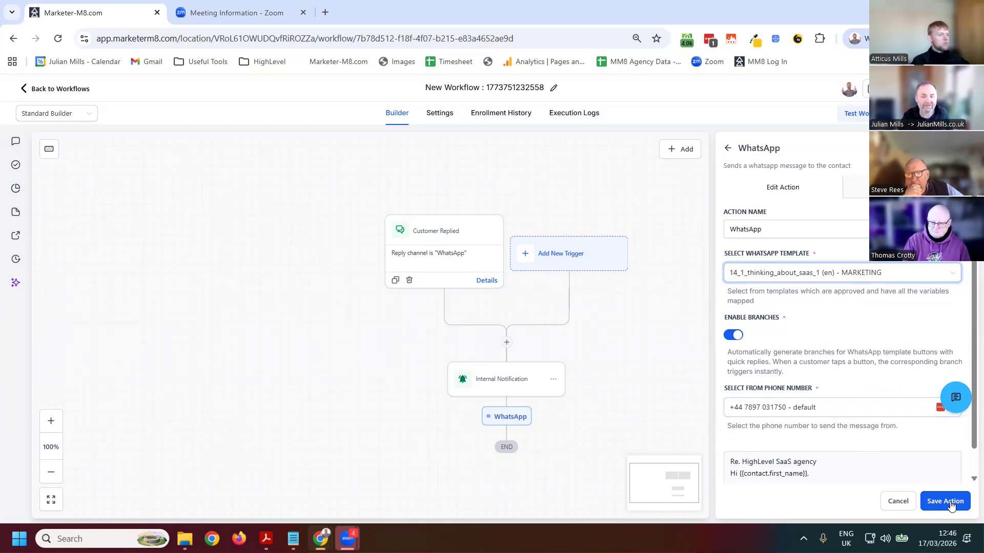
# Examine the WhatsApp action's Delivered and Undelivered branches and its template settings, saving the action as it is
pyautogui.scroll(-3, 740, 377)
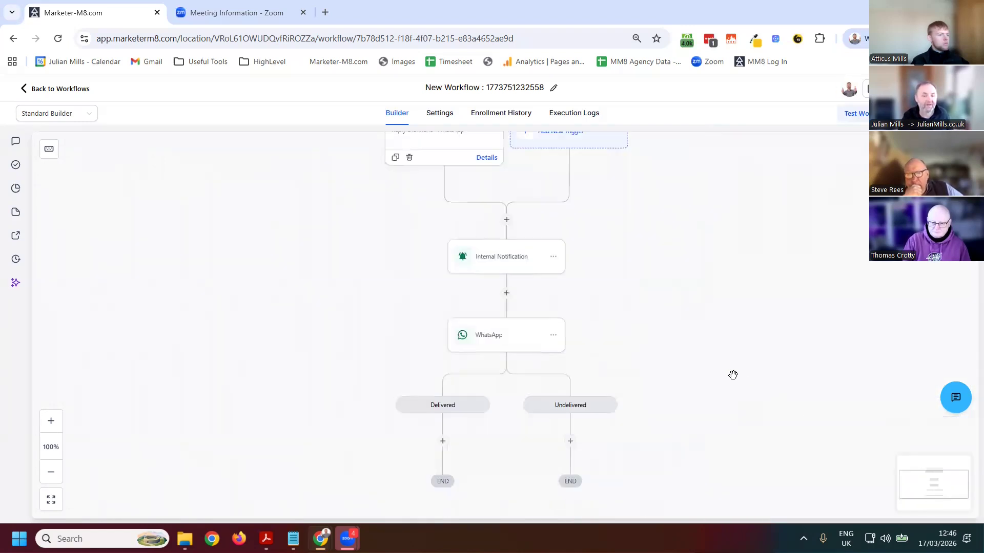
pyautogui.moveTo(505, 345)
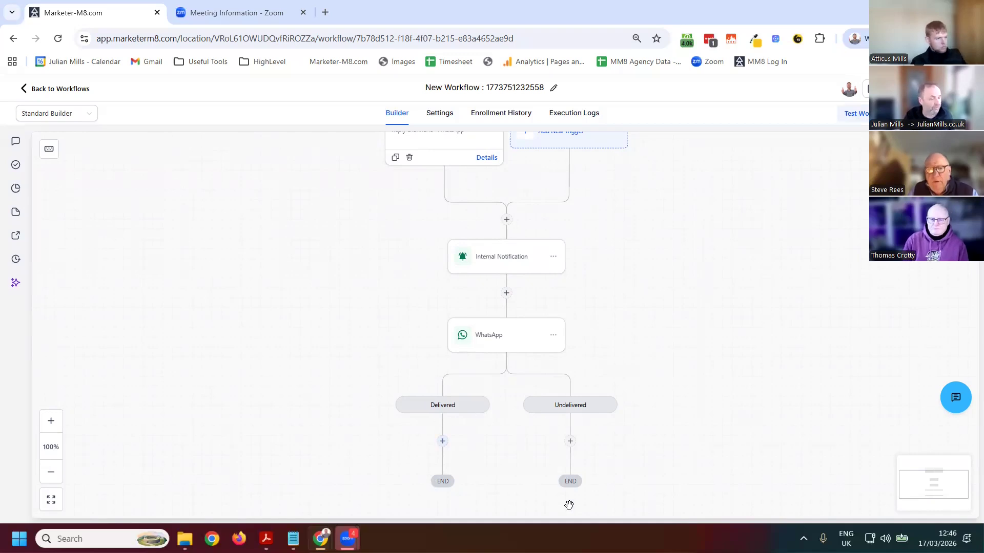
pyautogui.rightClick(665, 485)
pyautogui.moveTo(641, 479); pyautogui.dragTo(644, 356)
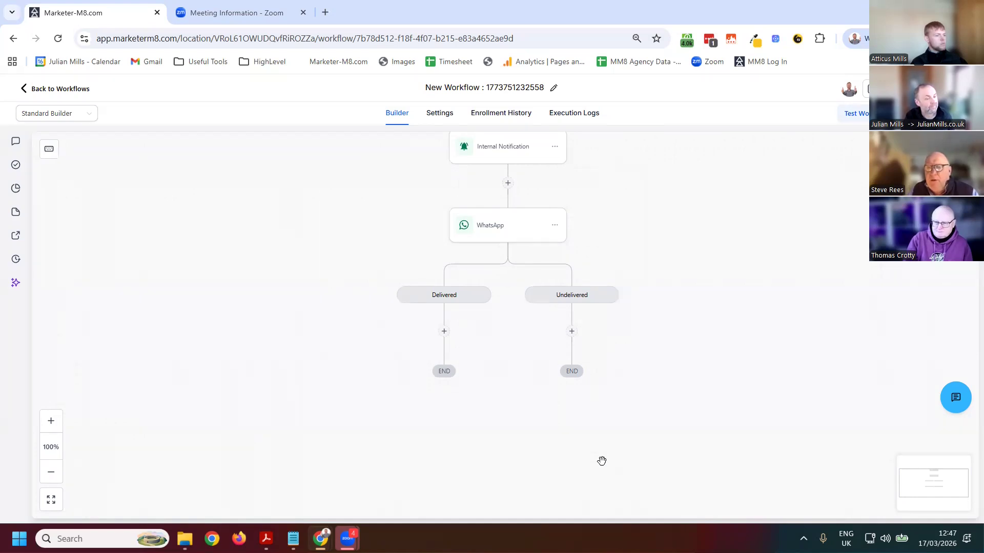
pyautogui.scroll(1, 632, 274)
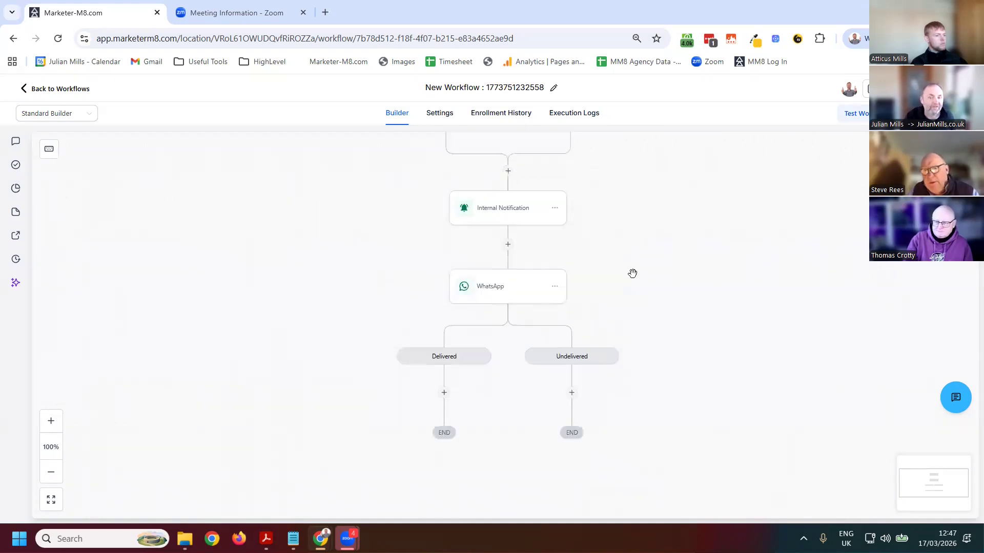
pyautogui.click(507, 293)
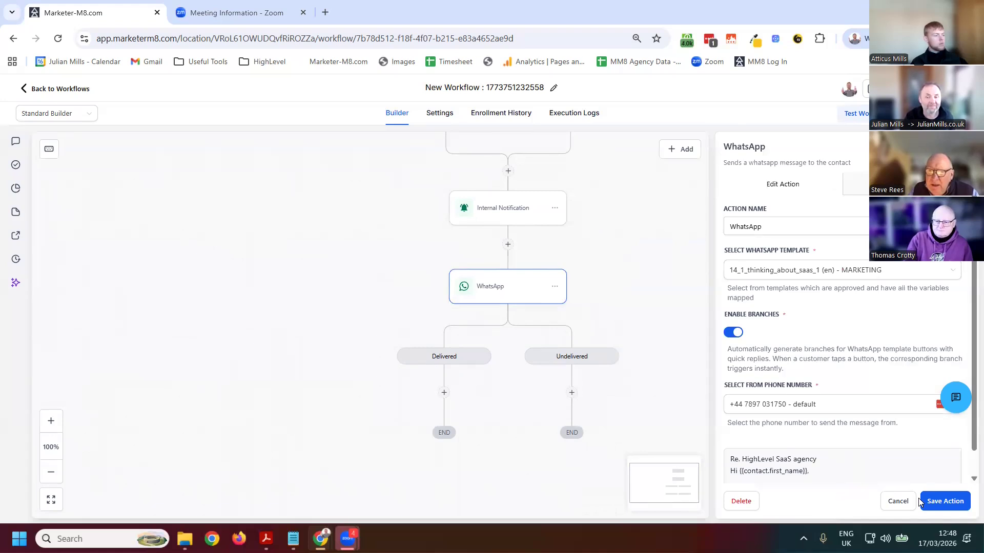
pyautogui.click(941, 502)
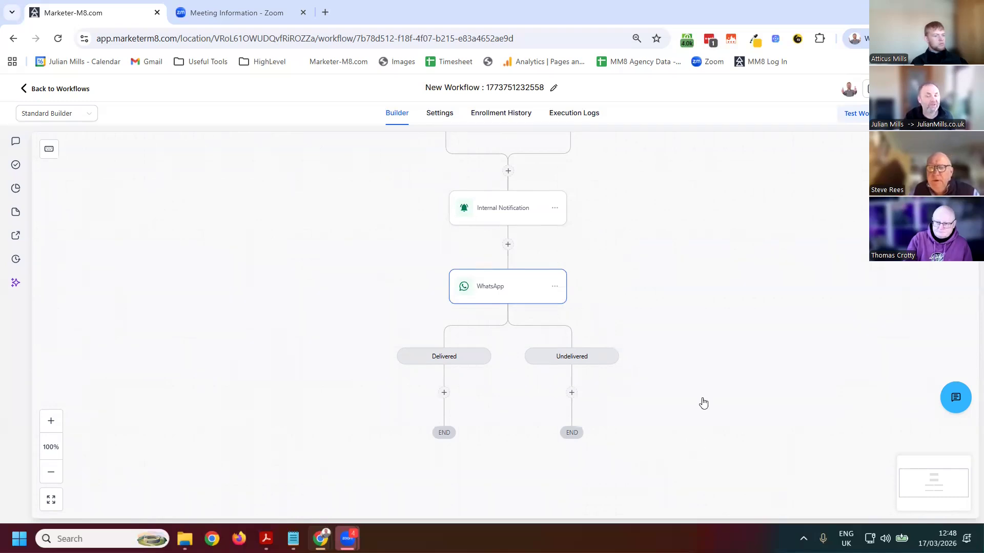
pyautogui.rightClick(702, 400)
pyautogui.click(247, 397)
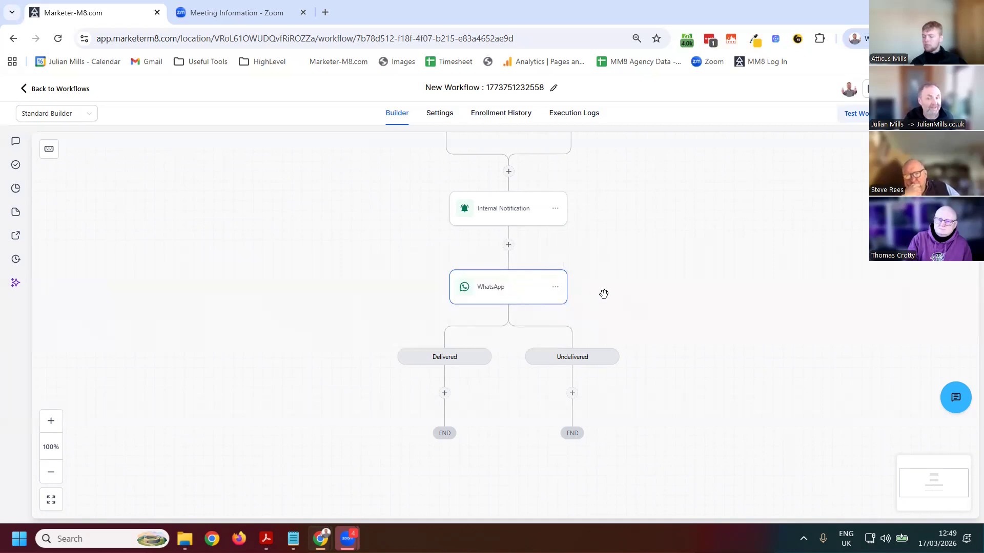
pyautogui.rightClick(672, 394)
pyautogui.click(773, 354)
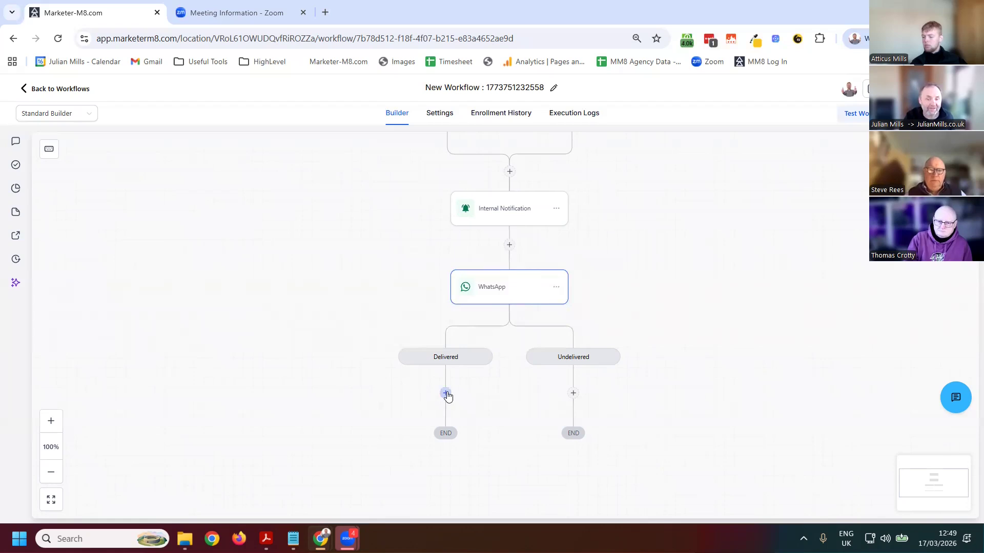
# Start a WhatsApp action under the Delivered branch and examine its message statistics, backing out without saving
pyautogui.click(446, 394)
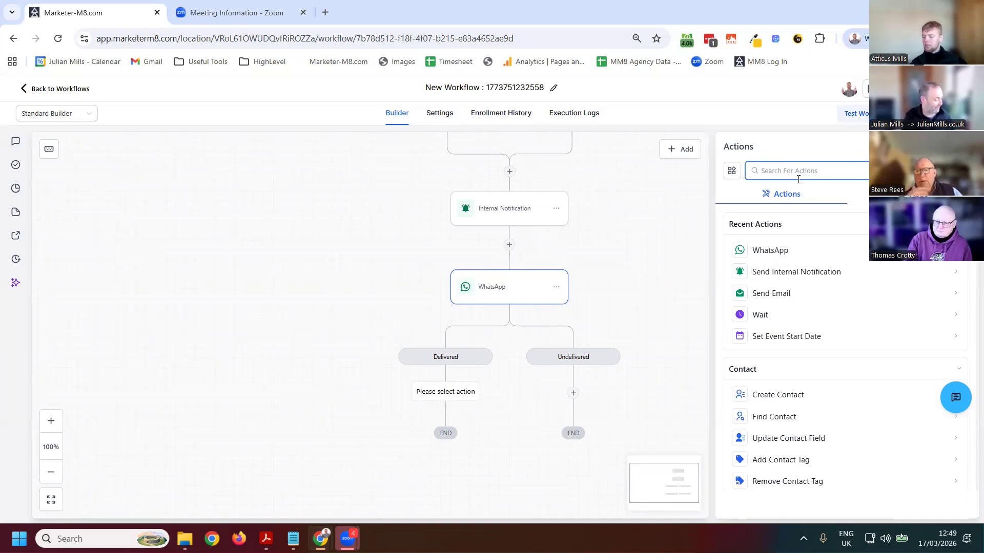
pyautogui.write('whats')
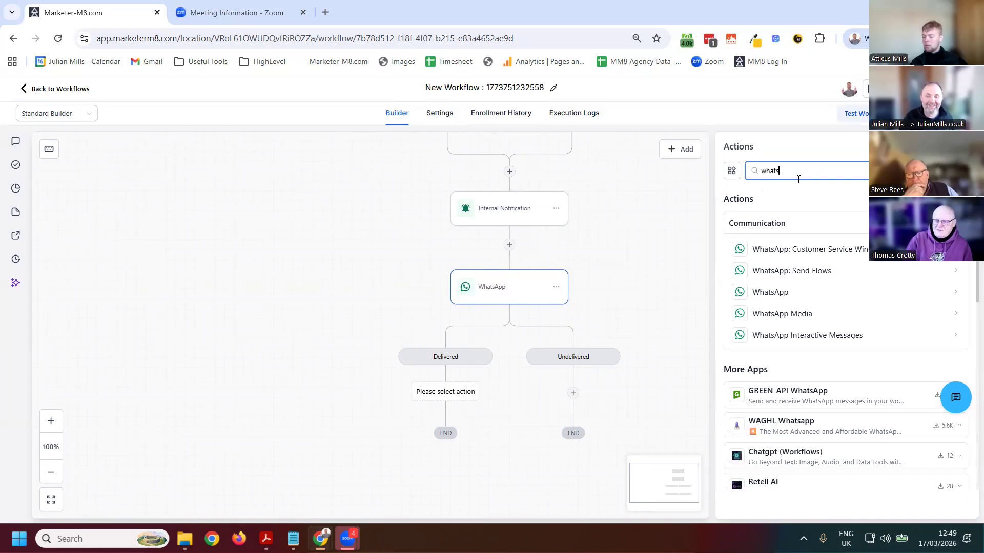
pyautogui.click(779, 292)
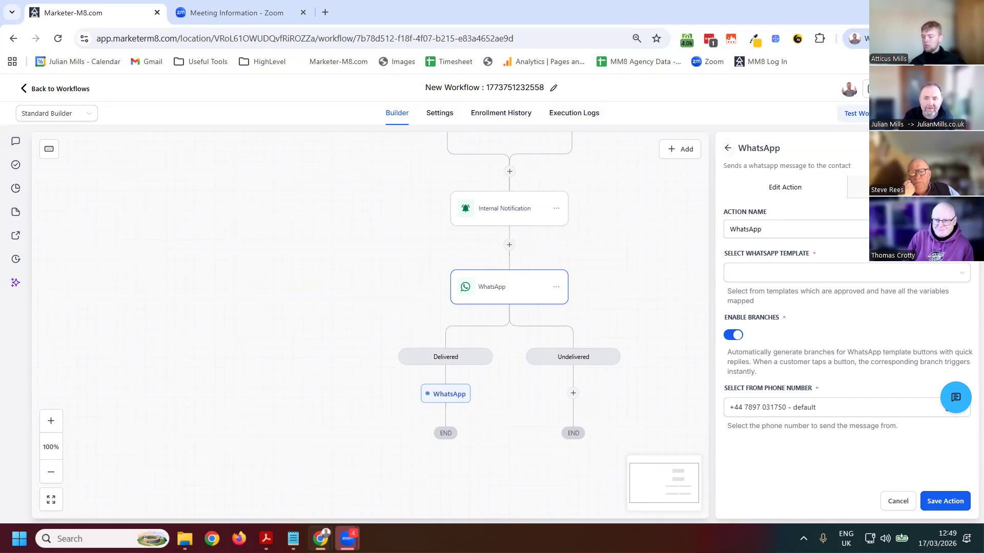
pyautogui.click(909, 187)
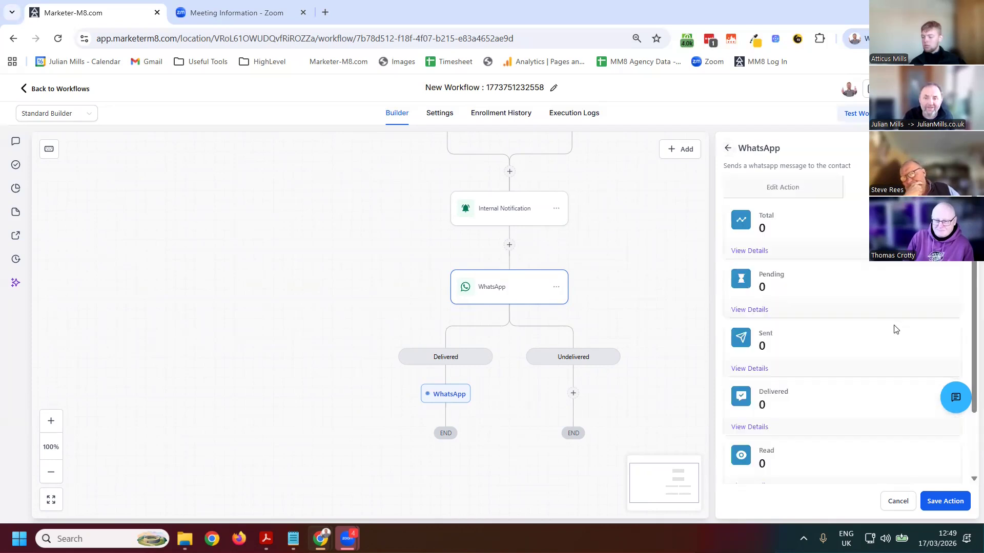
pyautogui.click(727, 148)
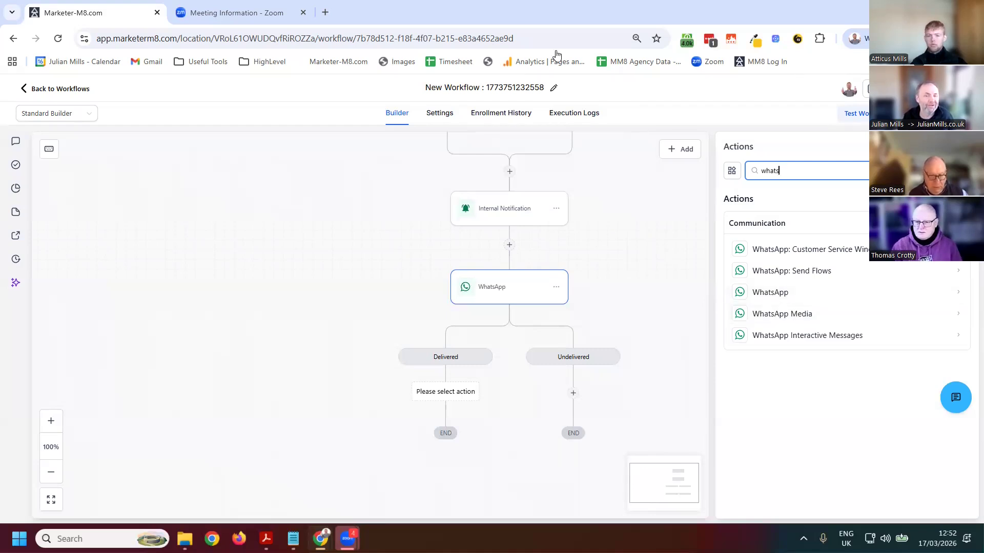
# Leave the workflow and open the Phone System settings, closing the dialer and reloading the phone numbers page
pyautogui.click(24, 90)
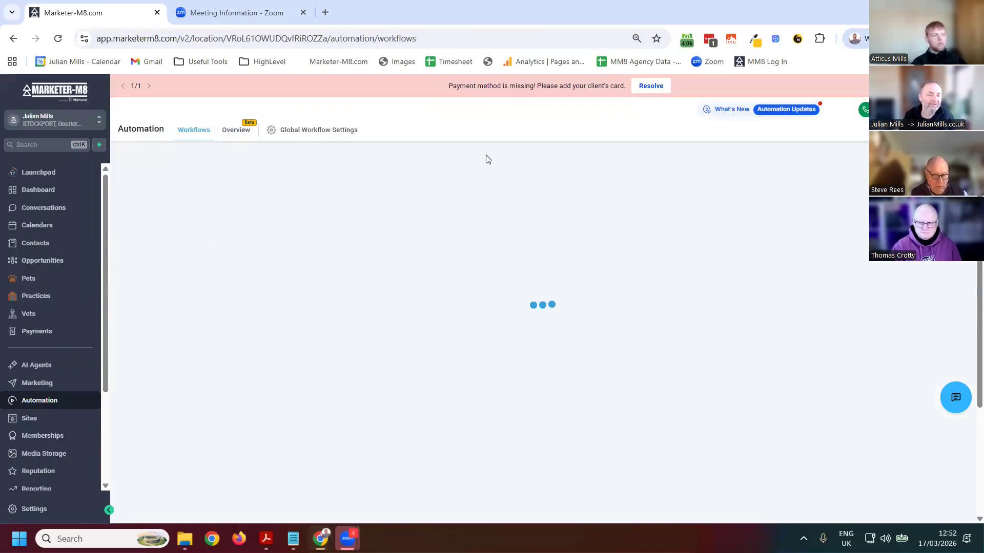
pyautogui.click(38, 515)
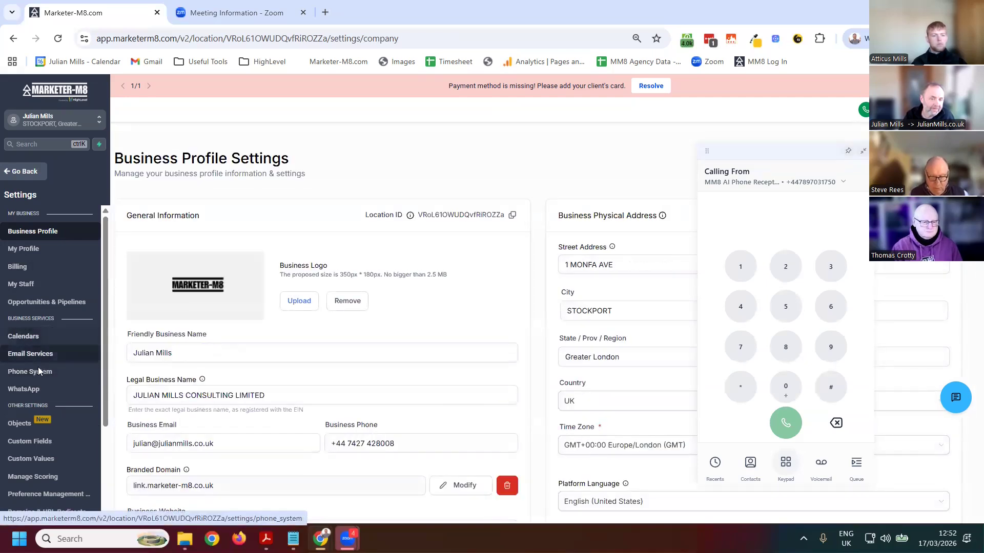
pyautogui.click(38, 373)
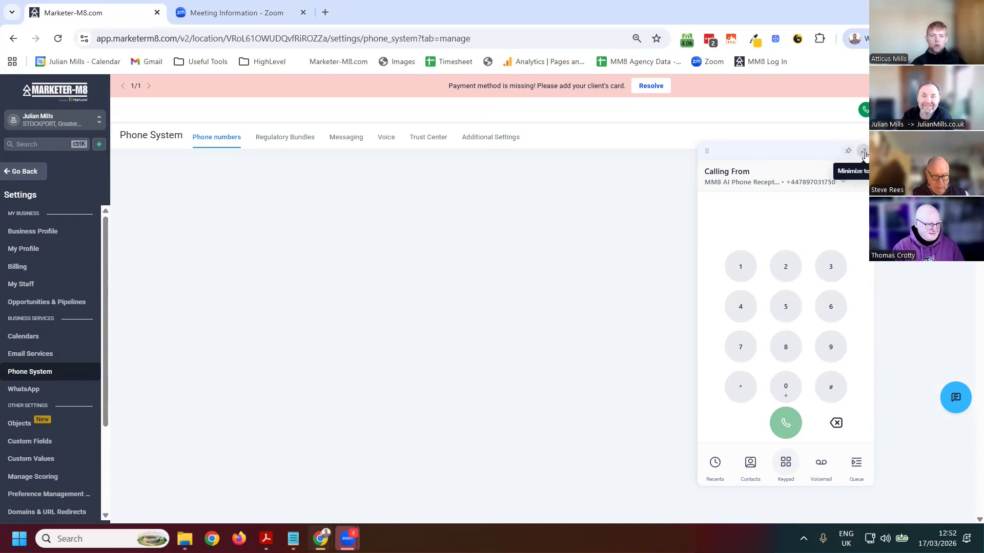
pyautogui.click(865, 110)
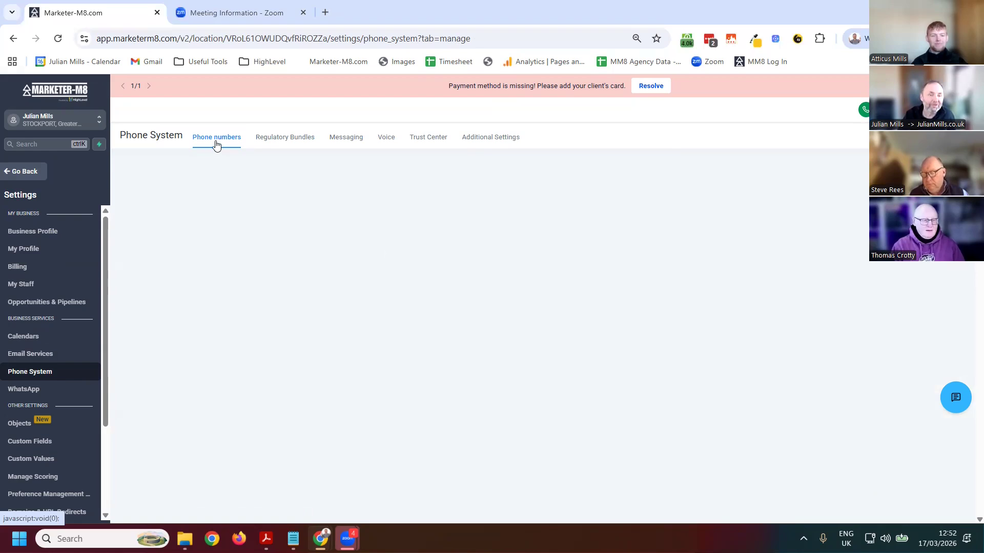
pyautogui.click(58, 38)
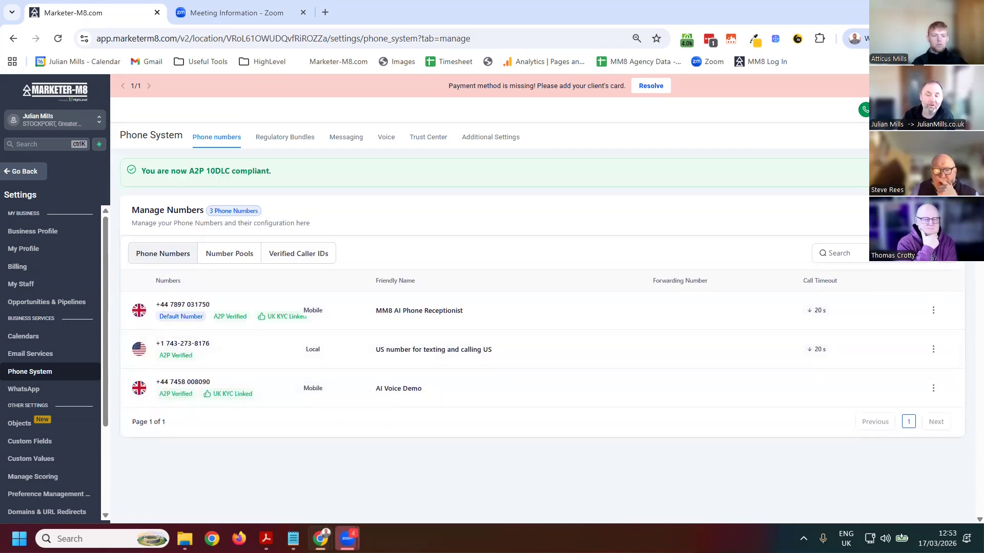
# Open the purchase of a new phone number and list the numbers available for the UK
pyautogui.click(920, 216)
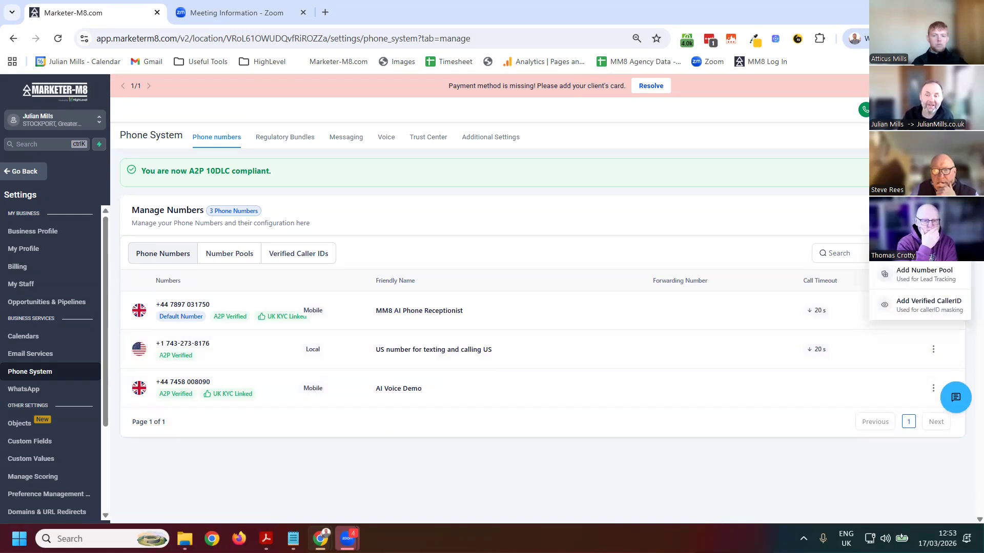
pyautogui.click(928, 259)
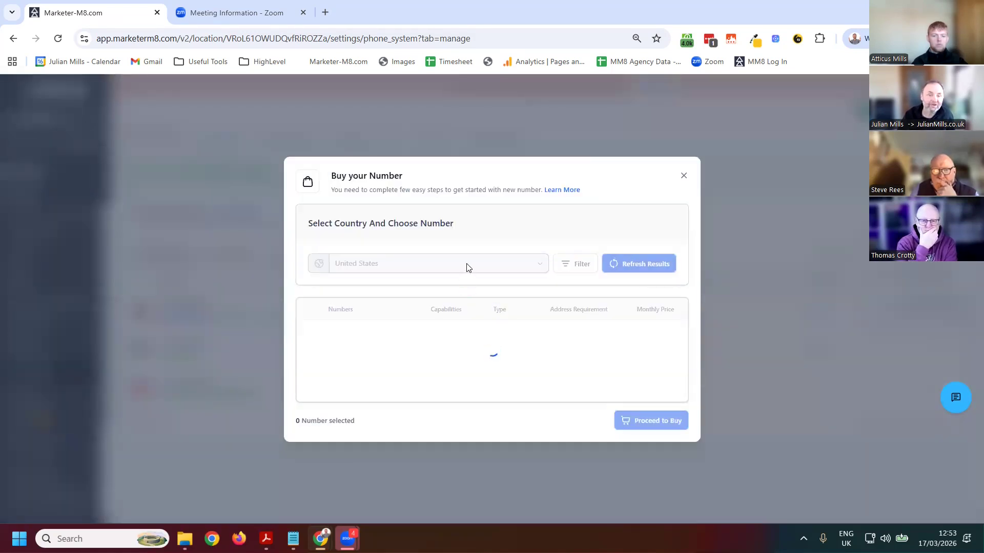
pyautogui.click(490, 194)
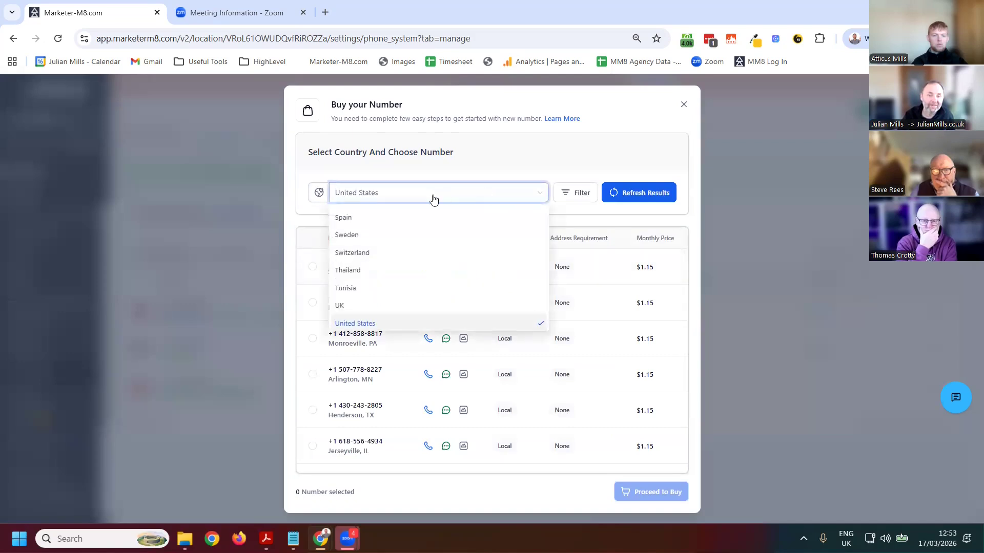
pyautogui.click(350, 307)
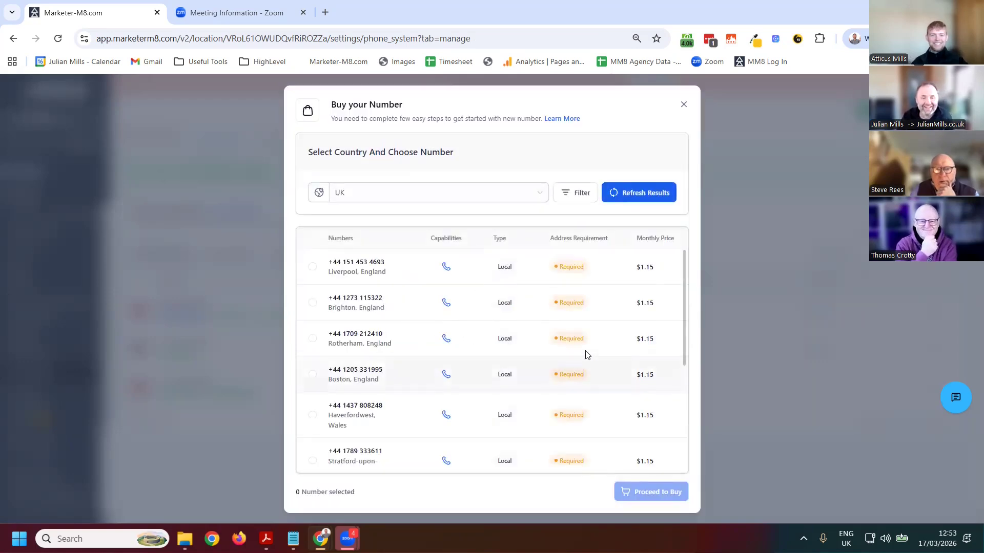
# Filter the UK numbers to mobile ones containing 8008 and select one, closing the purchase without buying
pyautogui.click(582, 198)
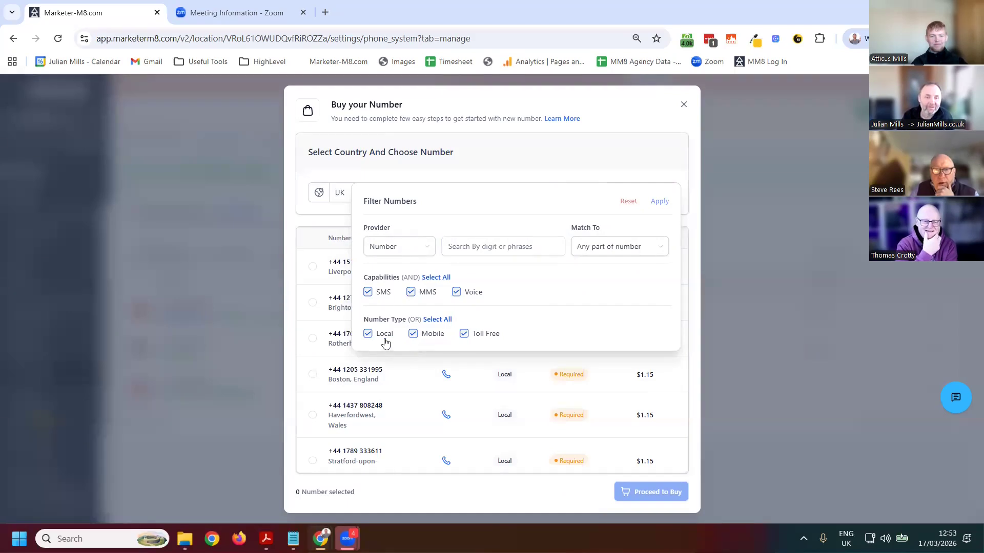
pyautogui.click(368, 334)
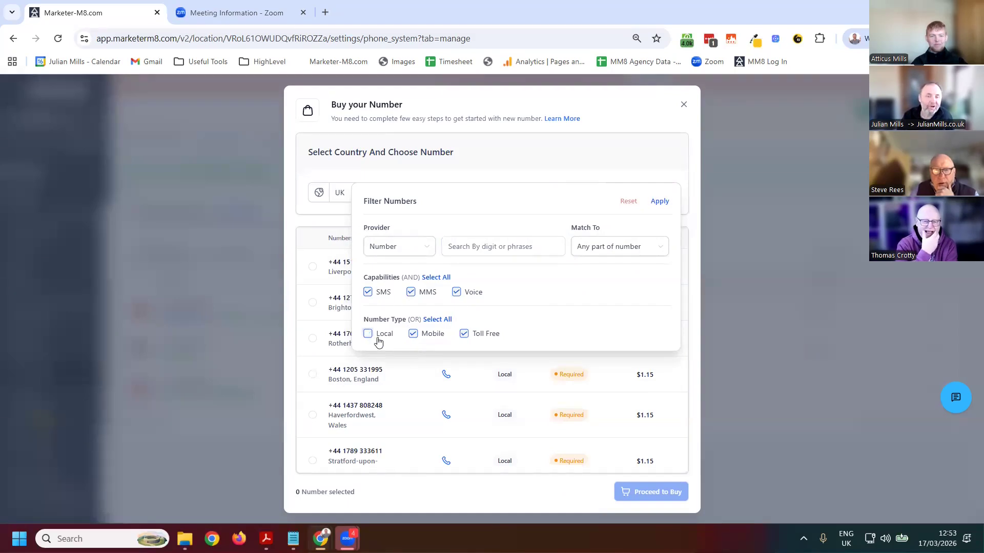
pyautogui.click(465, 334)
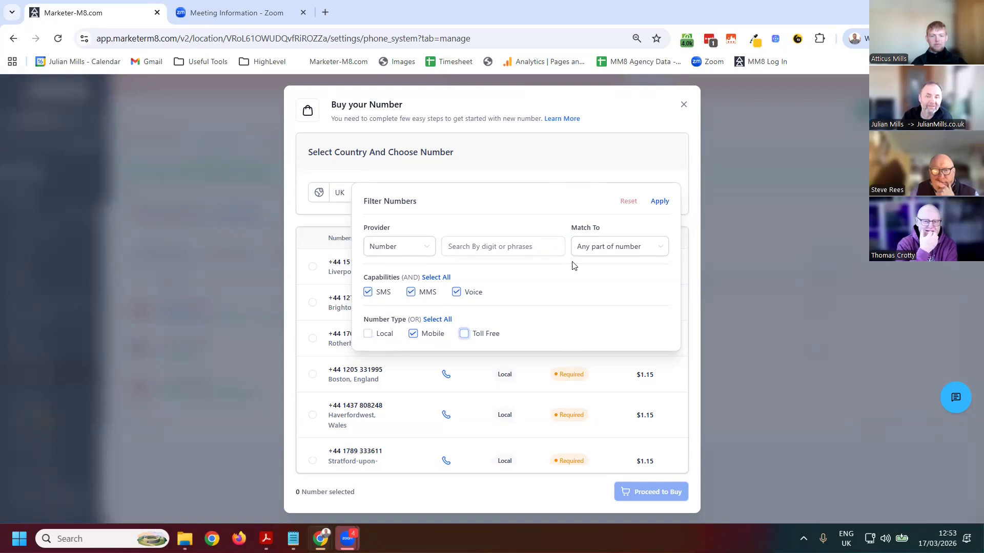
pyautogui.click(530, 248)
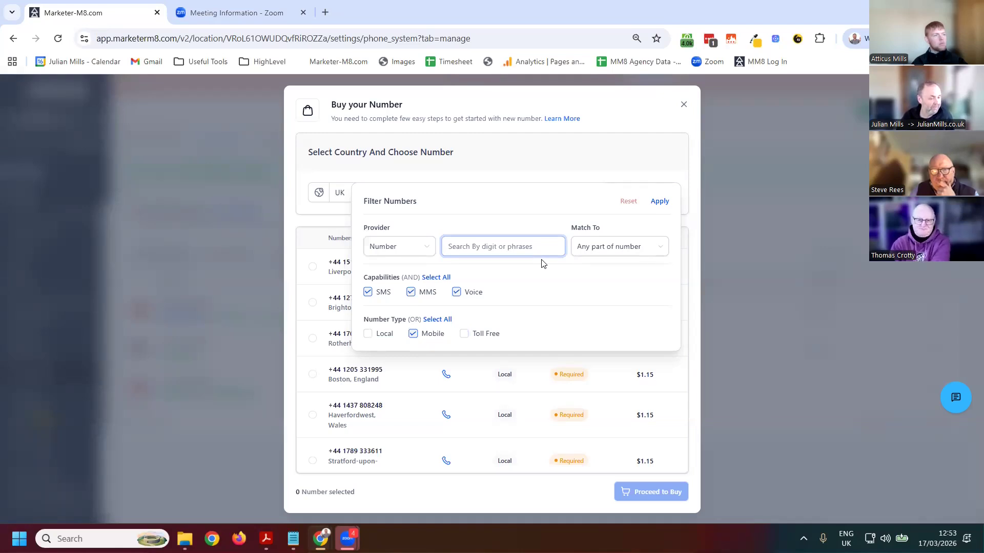
pyautogui.write('8008')
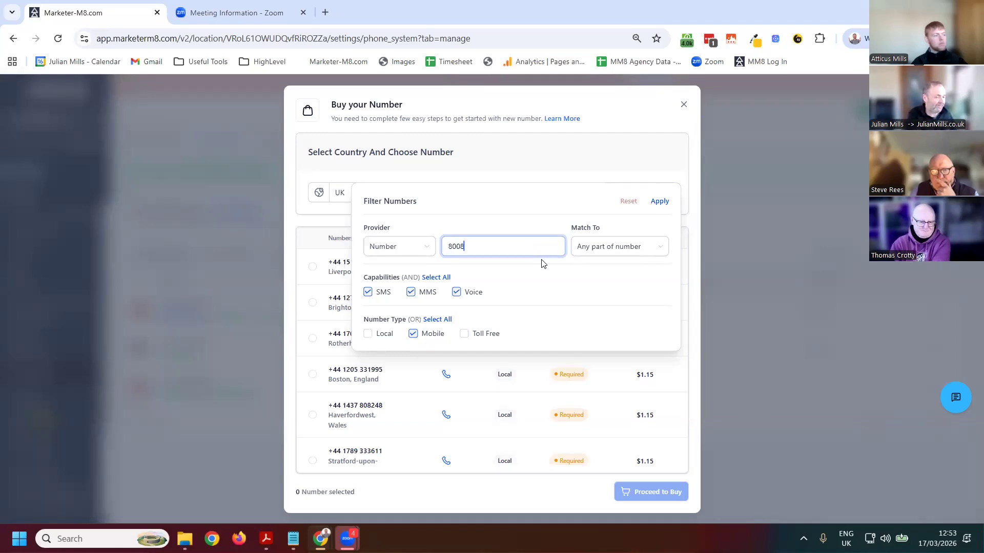
pyautogui.click(660, 203)
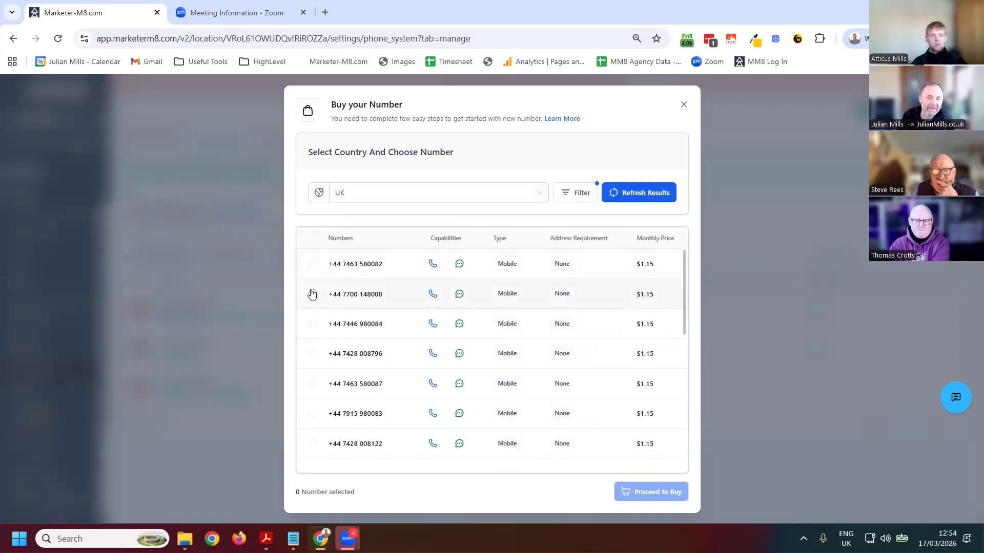
pyautogui.click(312, 294)
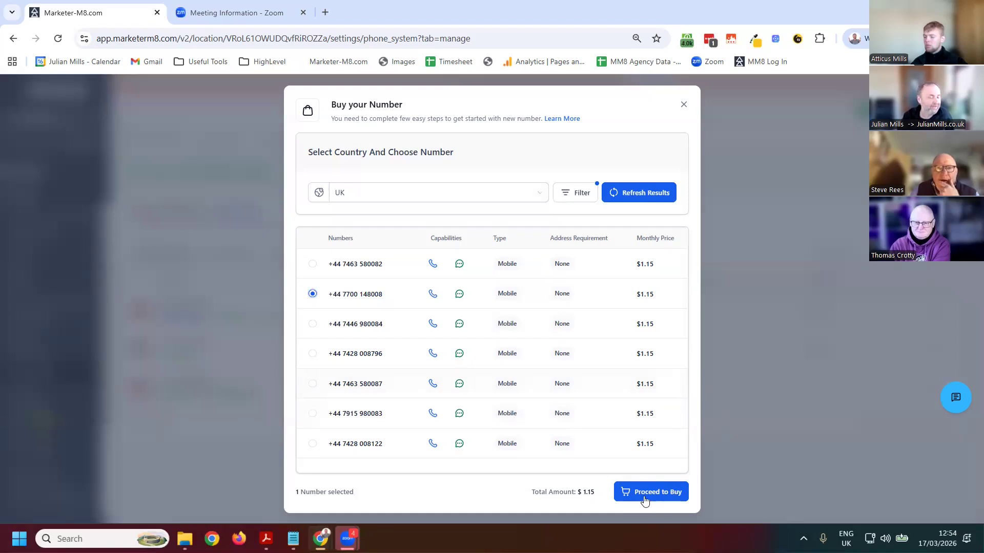
pyautogui.click(683, 105)
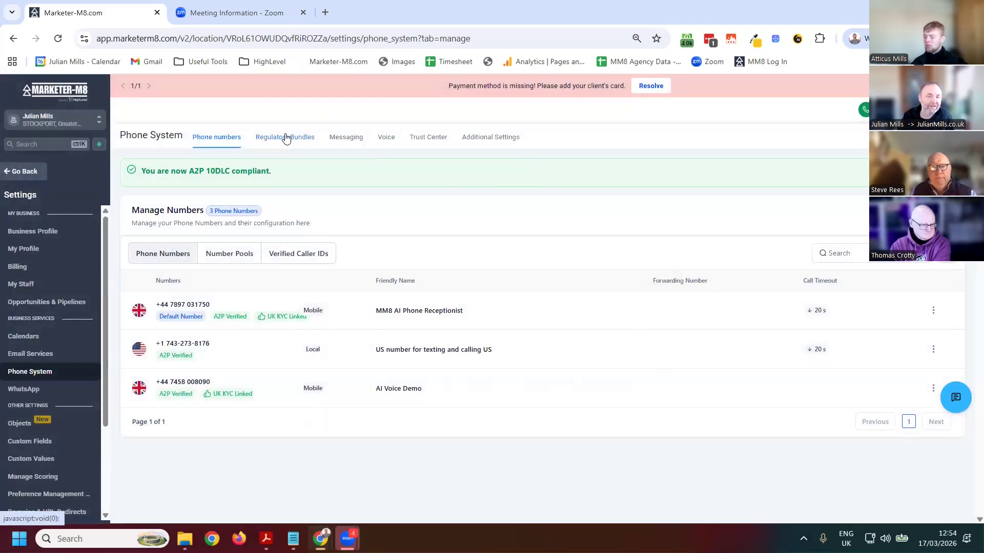
# Examine the business details form for a new address bundle under Regulatory Bundles, closing it without submitting
pyautogui.click(282, 138)
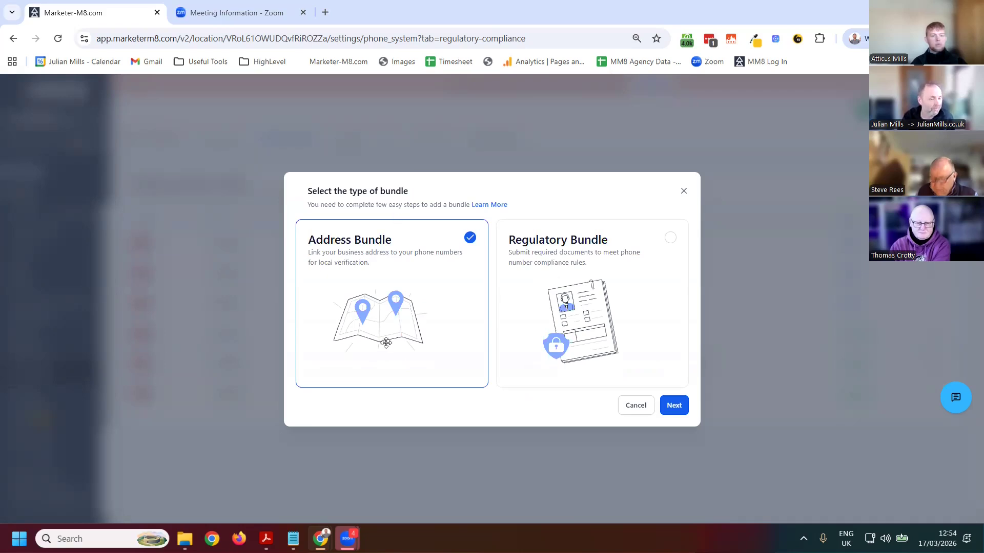
pyautogui.click(674, 405)
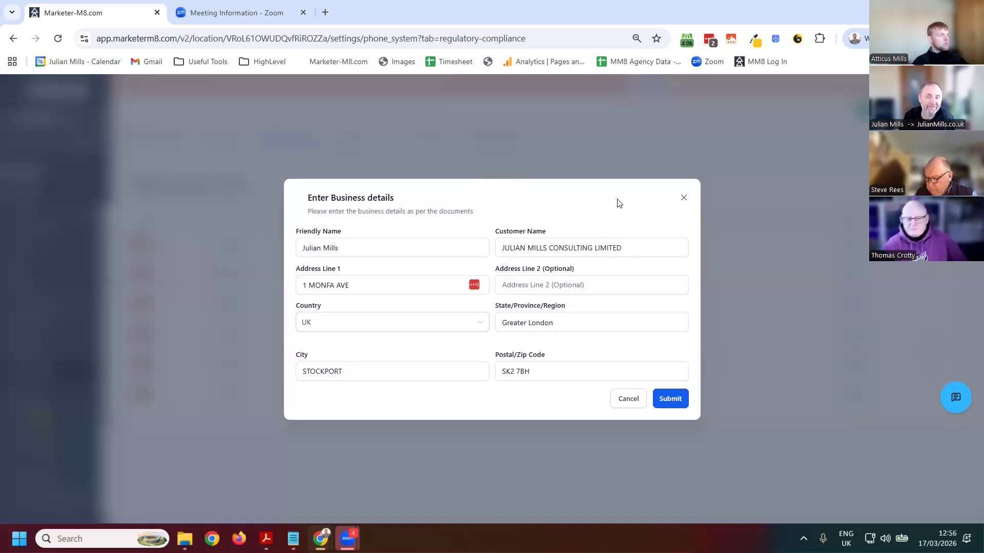
pyautogui.click(683, 198)
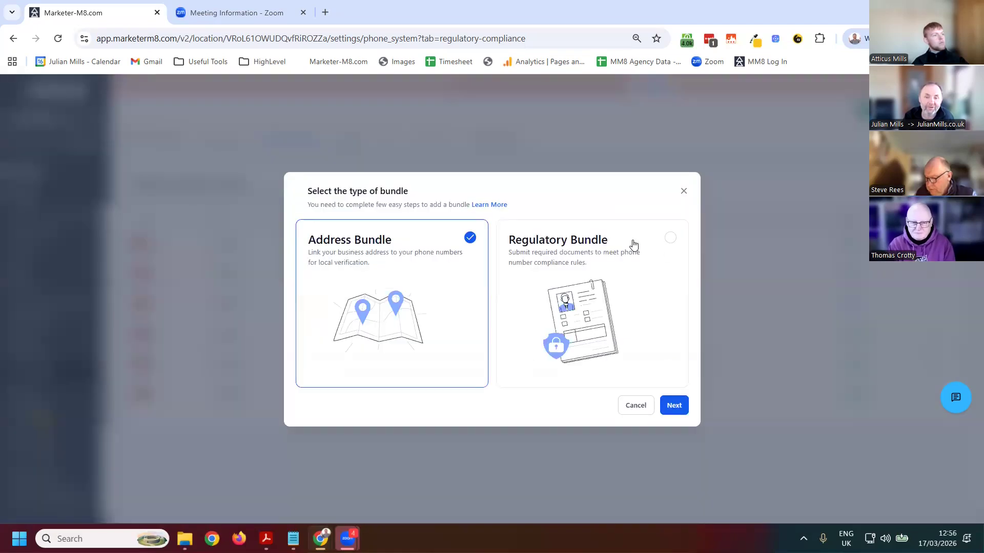
# Start a new regulatory bundle and set its country to UK
pyautogui.click(647, 264)
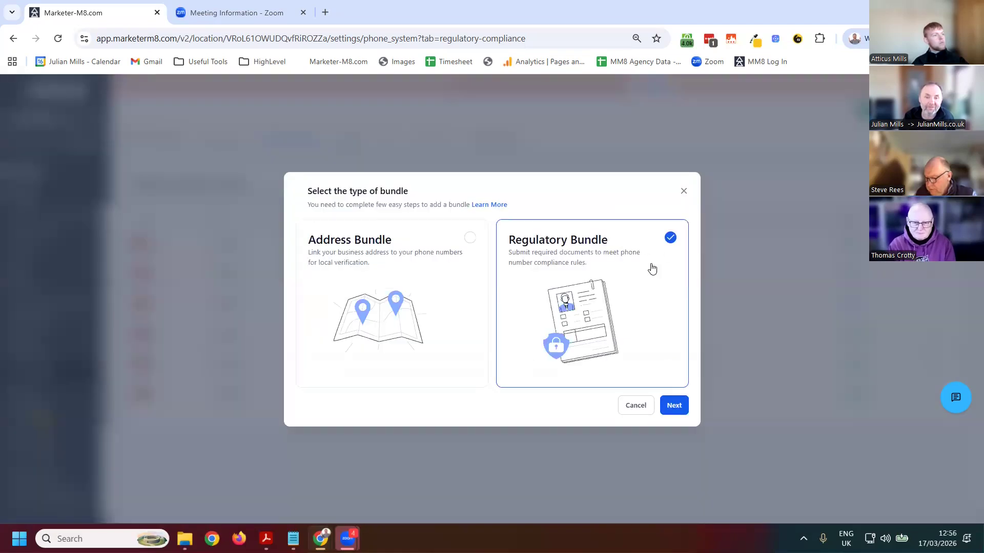
pyautogui.click(673, 406)
pyautogui.click(418, 209)
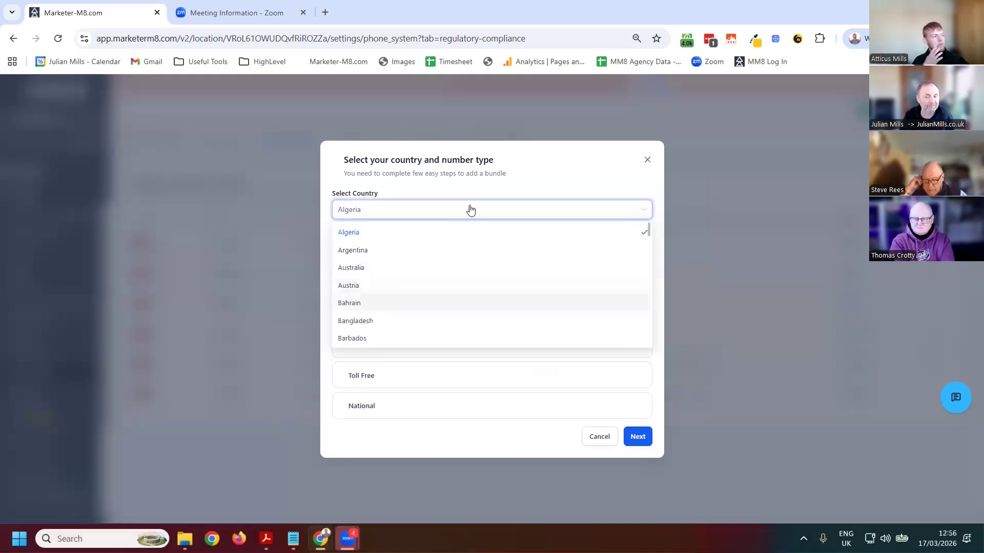
pyautogui.click(550, 183)
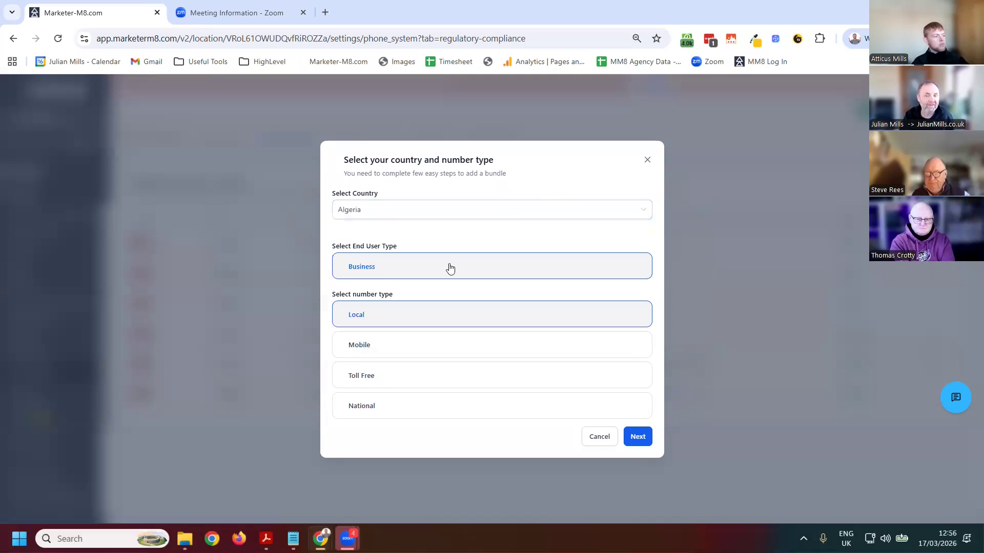
pyautogui.click(381, 272)
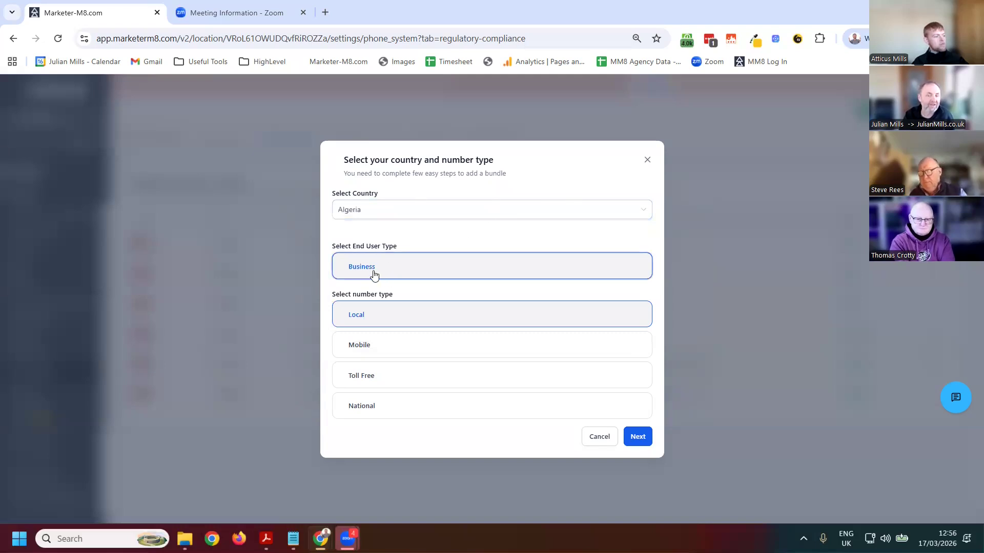
pyautogui.click(424, 272)
pyautogui.click(425, 272)
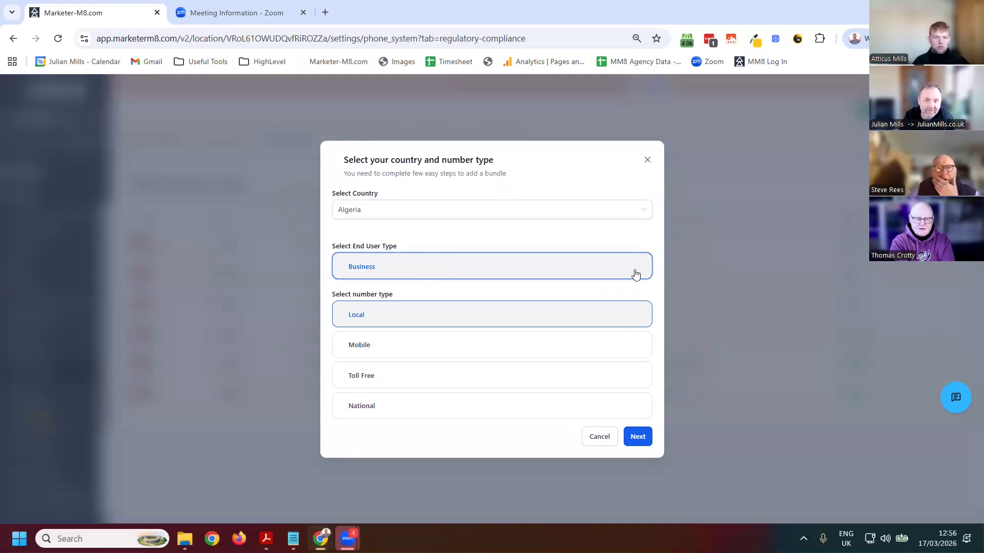
pyautogui.click(484, 211)
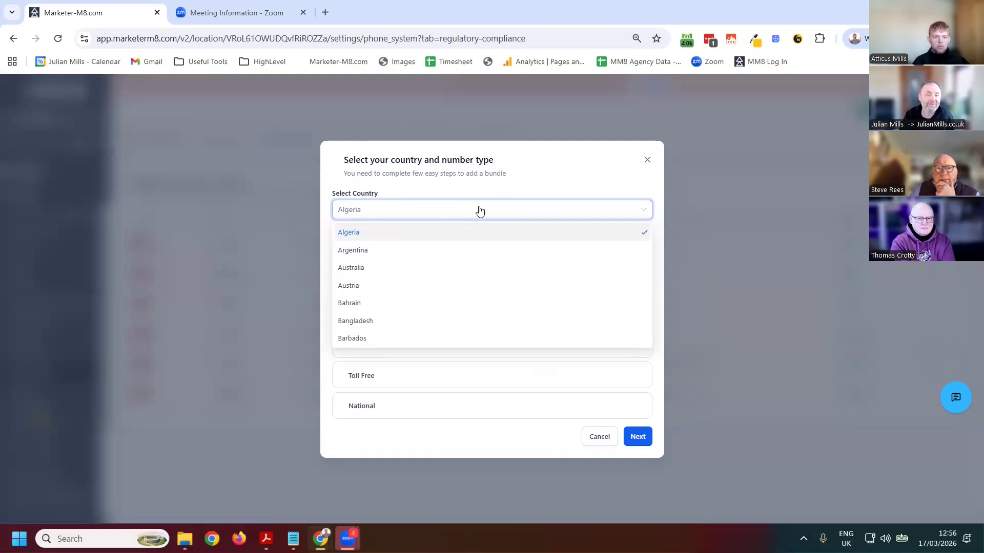
pyautogui.scroll(-15, 435, 263)
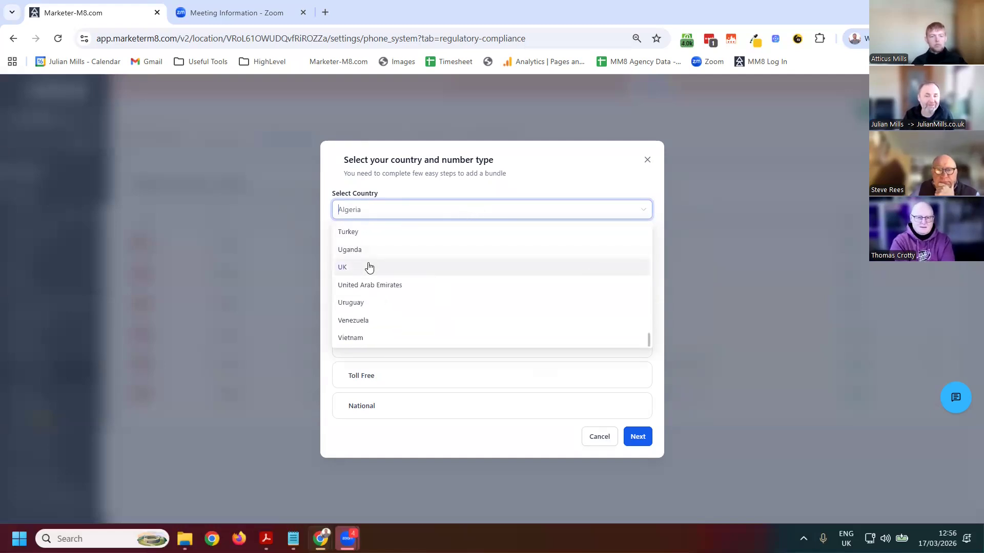
pyautogui.click(368, 267)
# Set the bundle's end user type to Individual and number type to Mobile, continue to the end user form, and close it unfilled
pyautogui.click(384, 283)
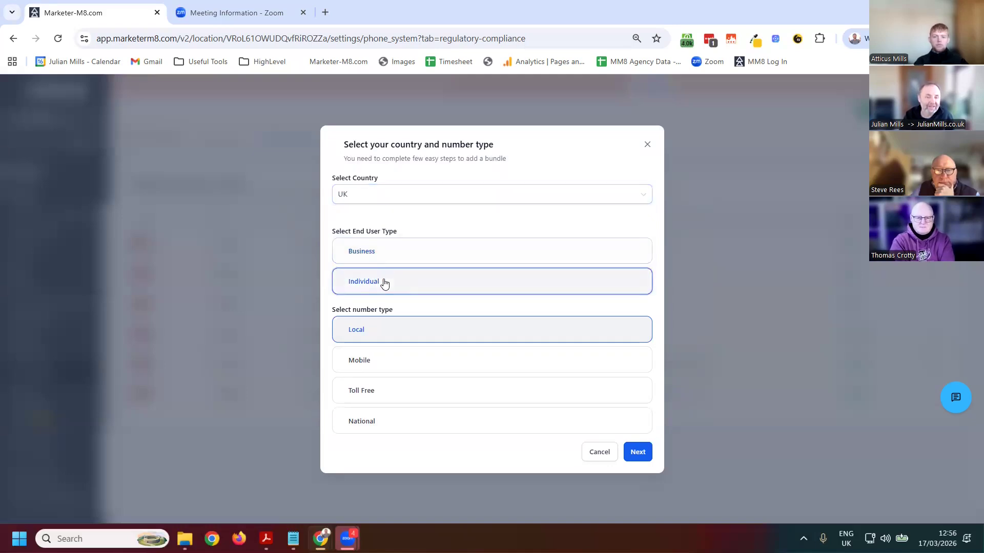
pyautogui.click(388, 257)
pyautogui.click(391, 285)
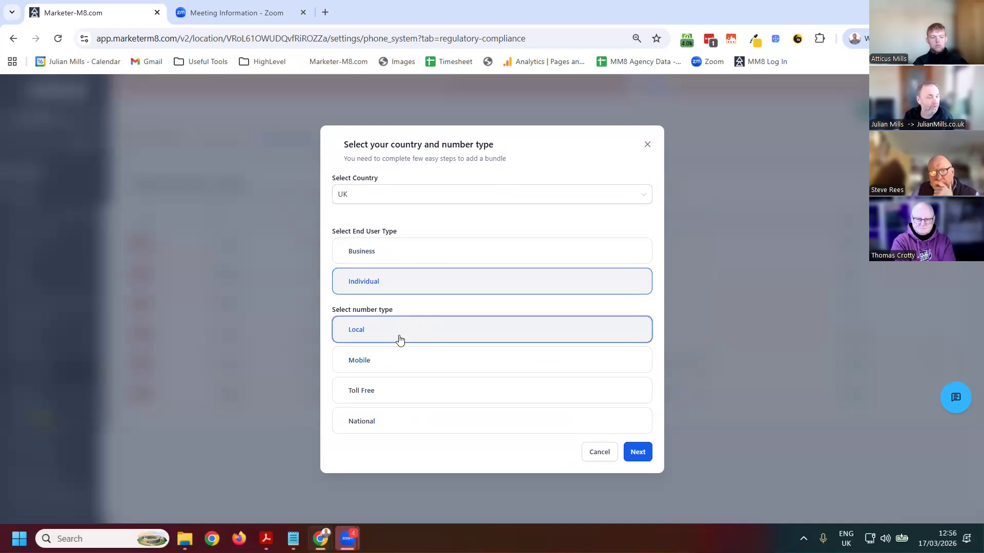
pyautogui.click(400, 360)
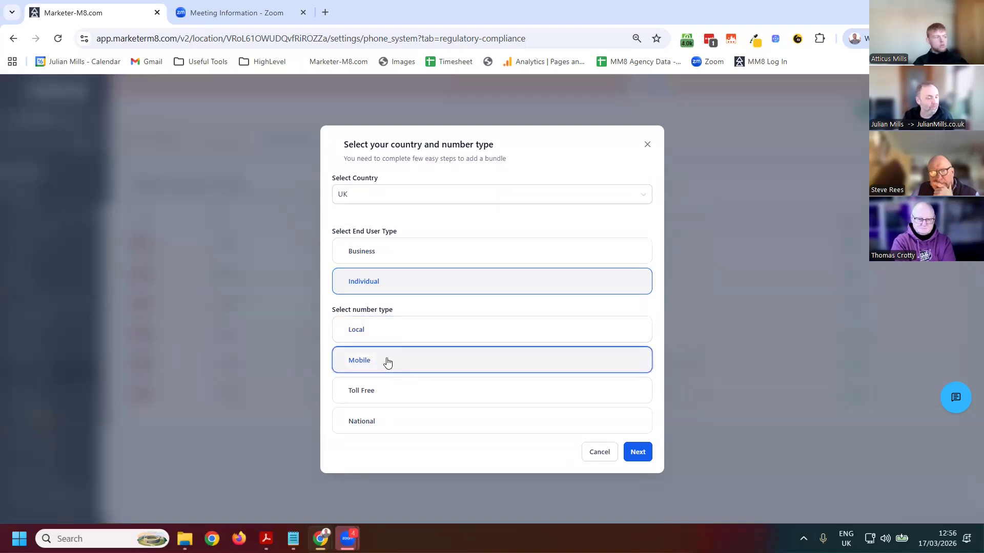
pyautogui.click(641, 451)
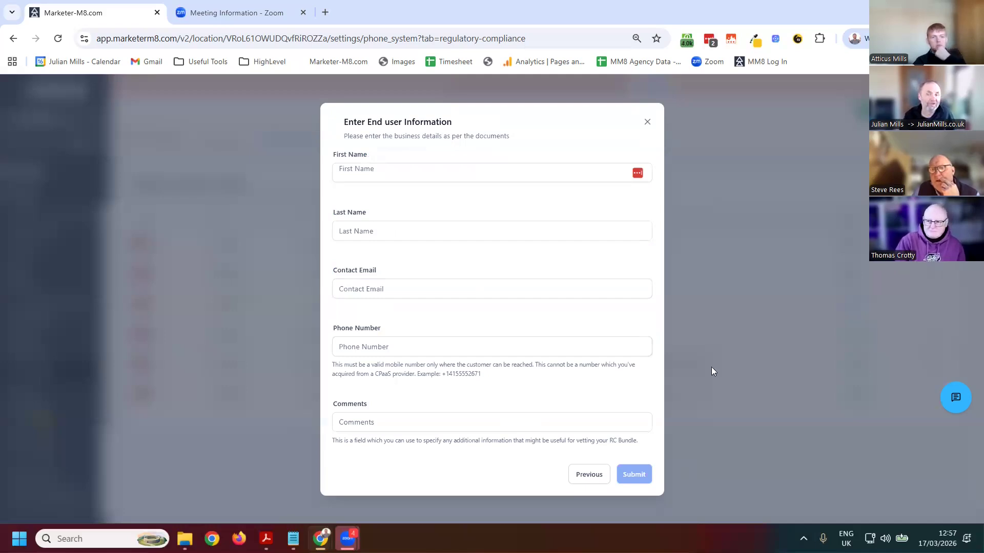
pyautogui.click(647, 123)
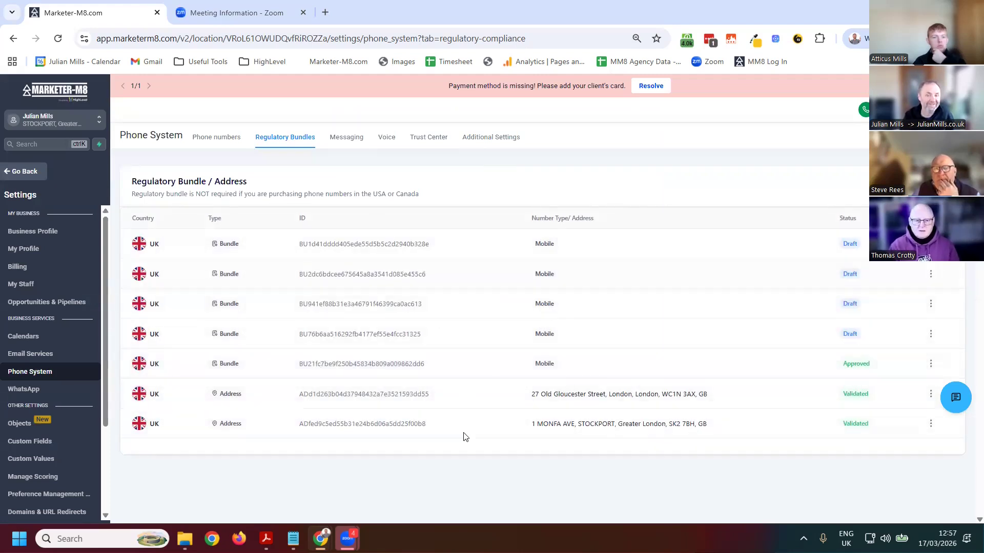
# Return to the list of phone numbers in the Phone System settings
pyautogui.click(207, 140)
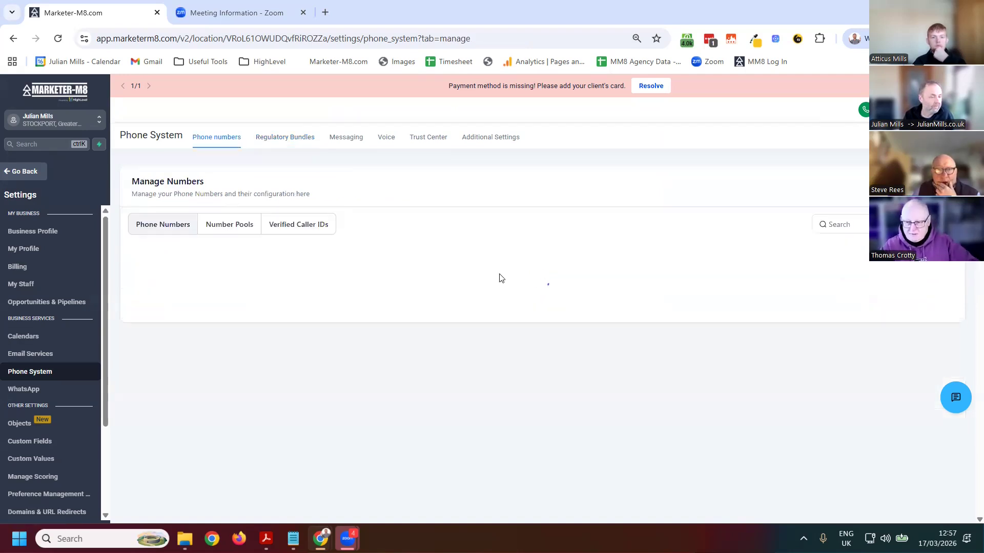